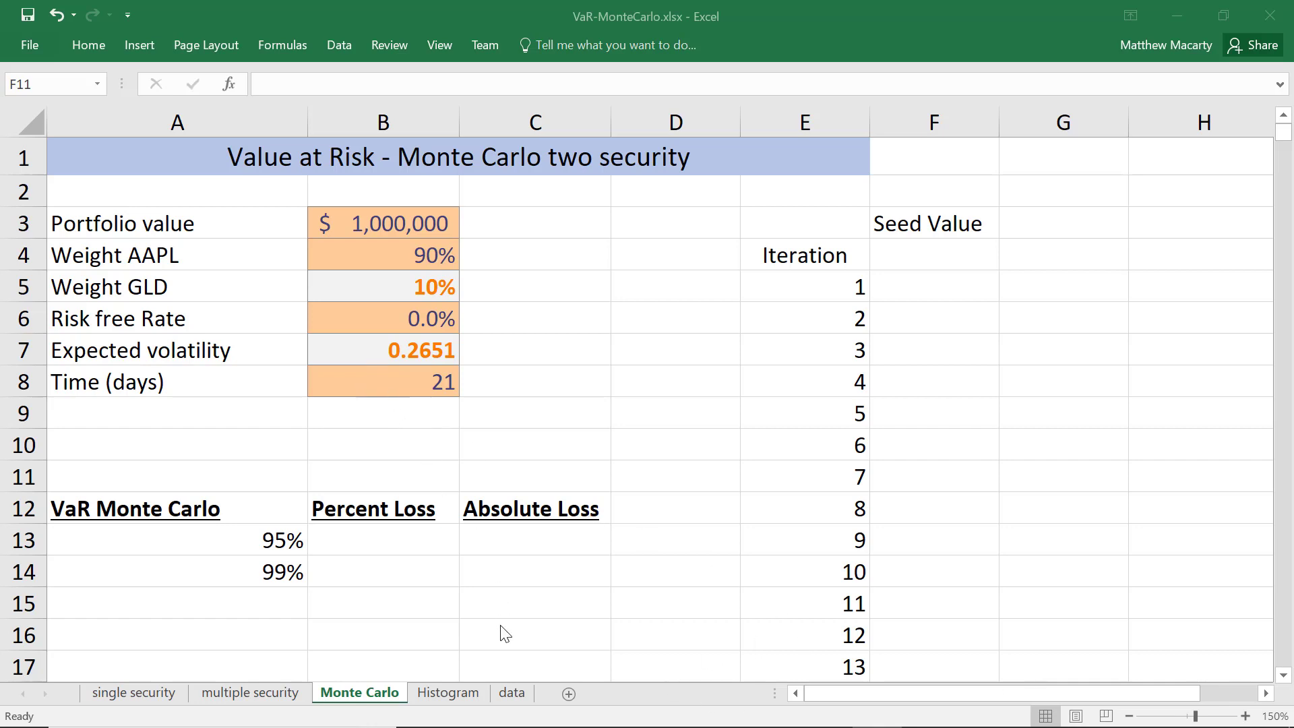
- Start the F4 seed formula with the drift term =EXP((B6-.5*B7^2)*B8/252
click(513, 694)
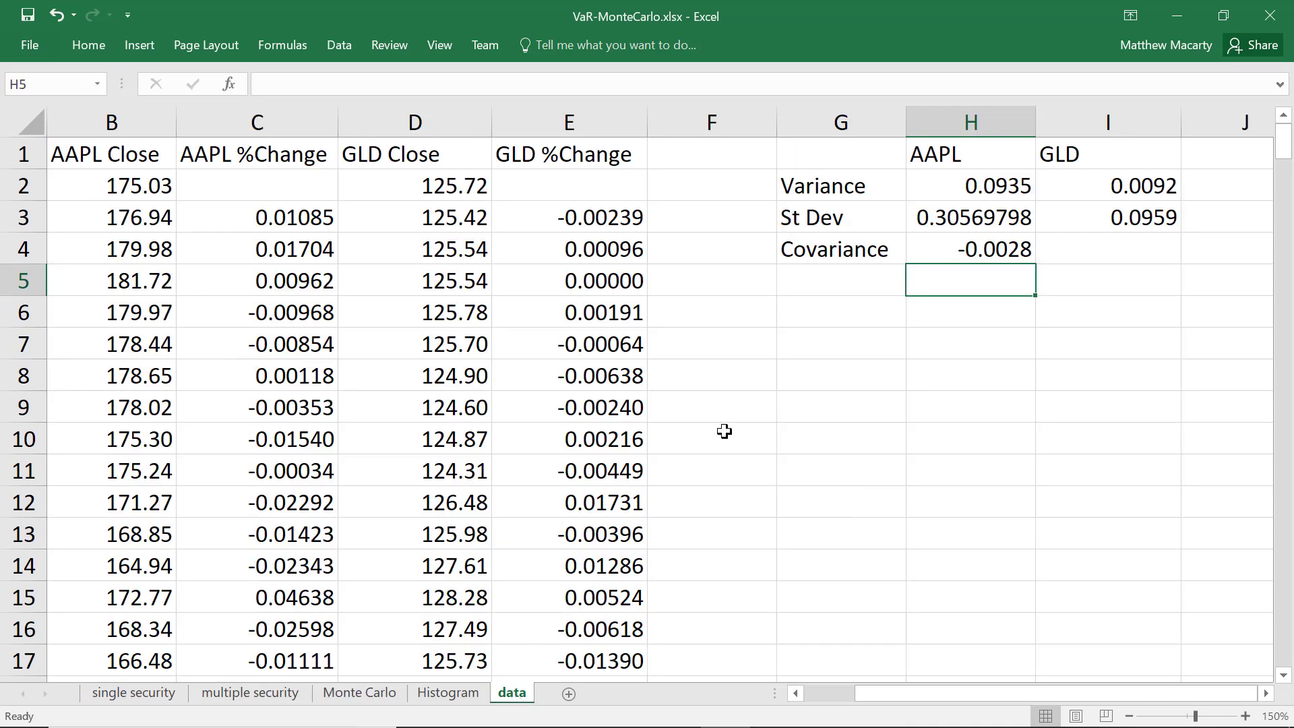
click(376, 697)
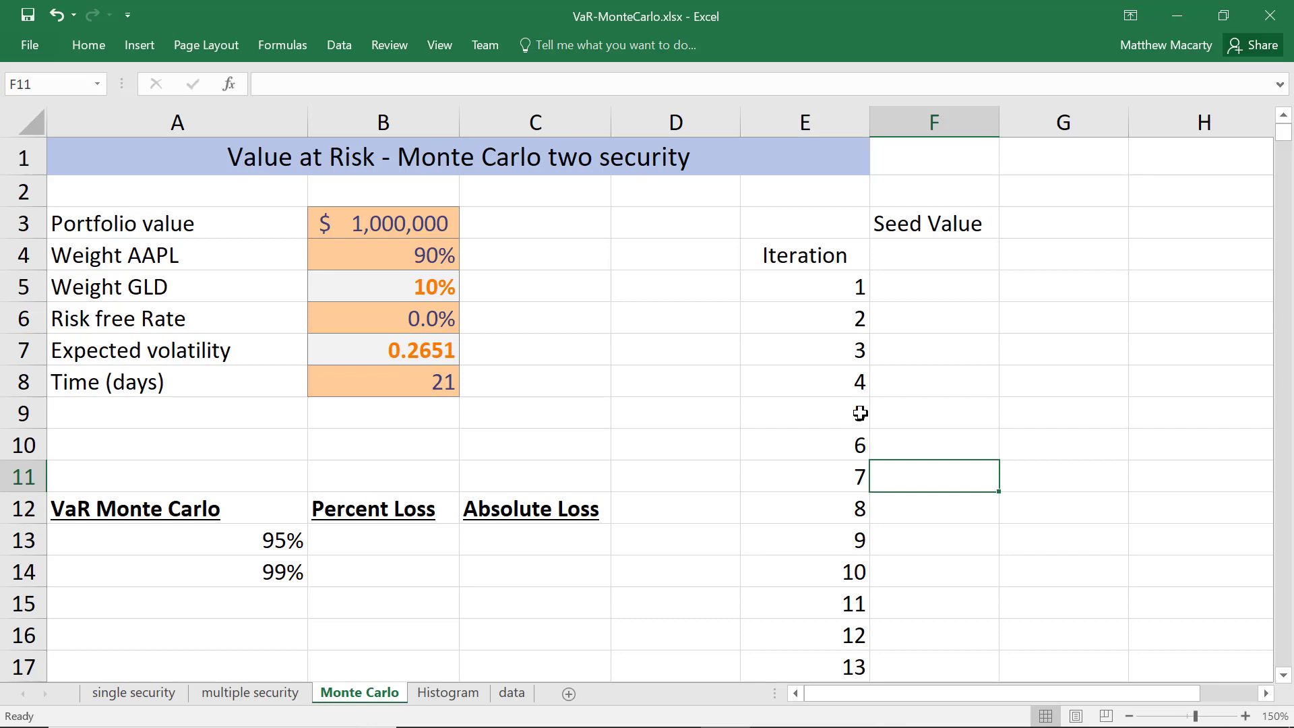
key(Up)
key(Up)
key(Up)
key(Up)
key(Up)
key(Up)
key(Up)
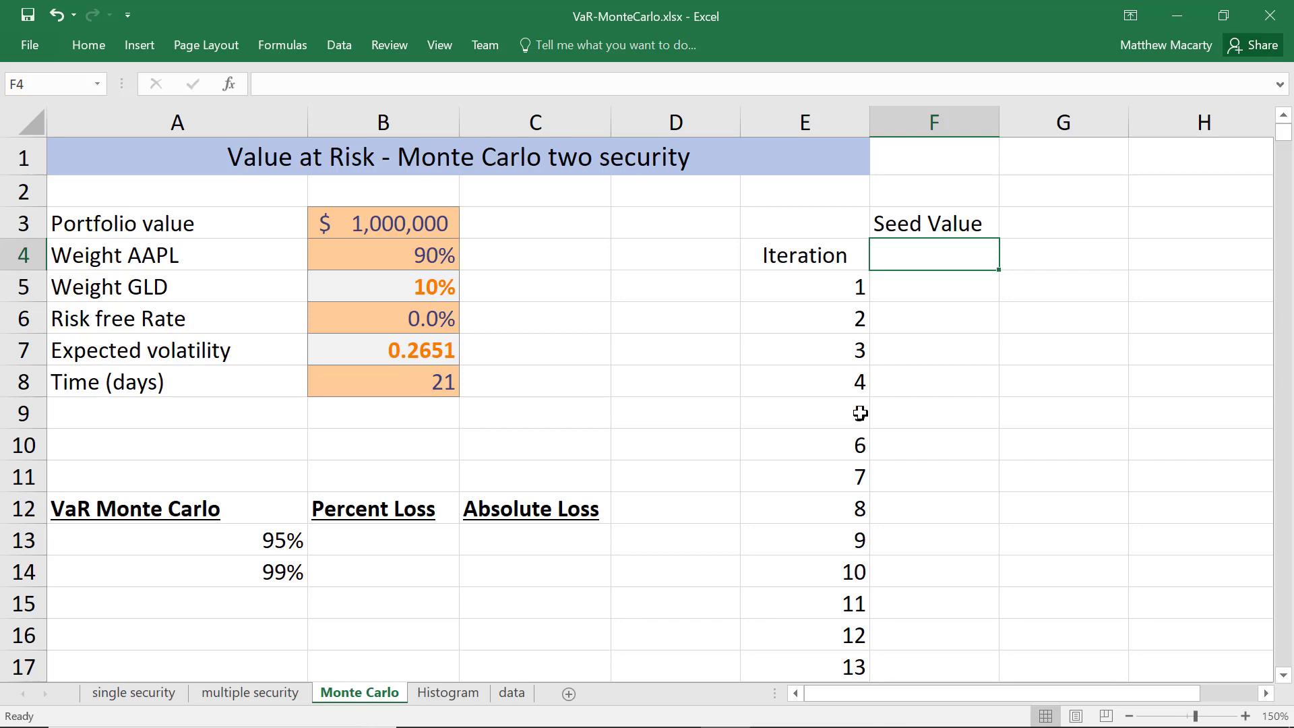
text(=)
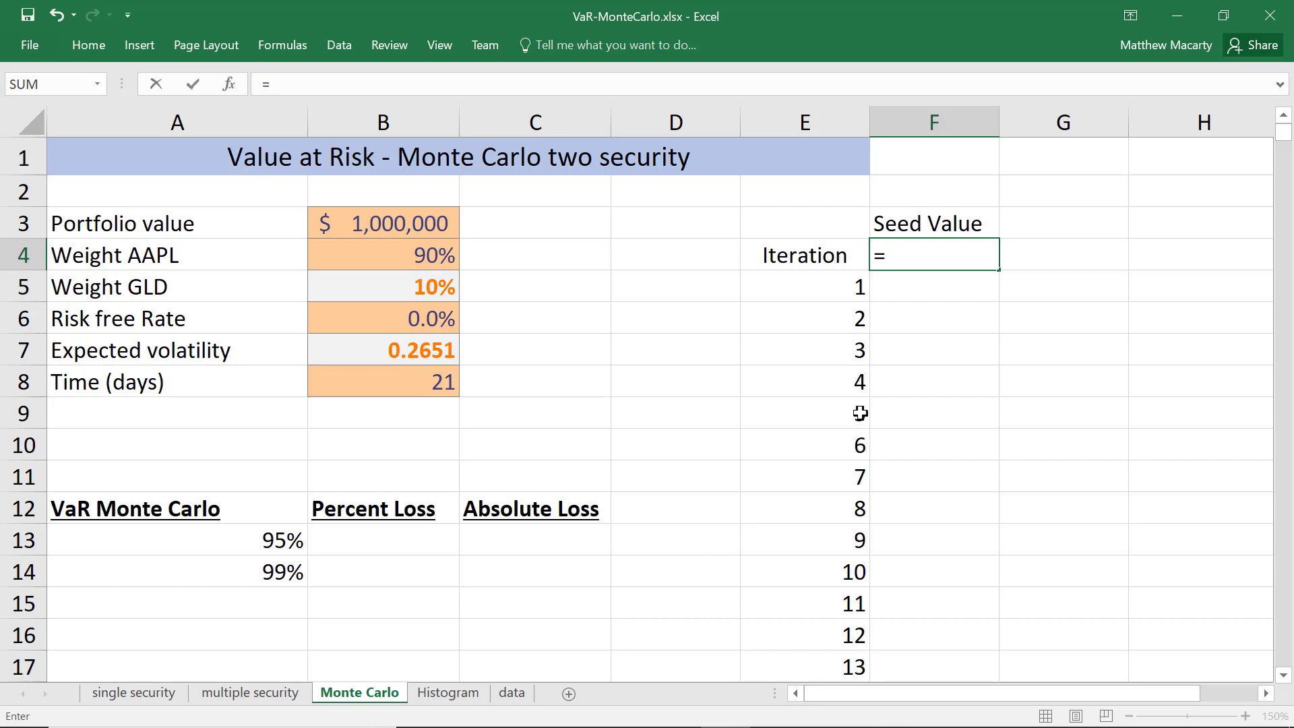
text(exp()
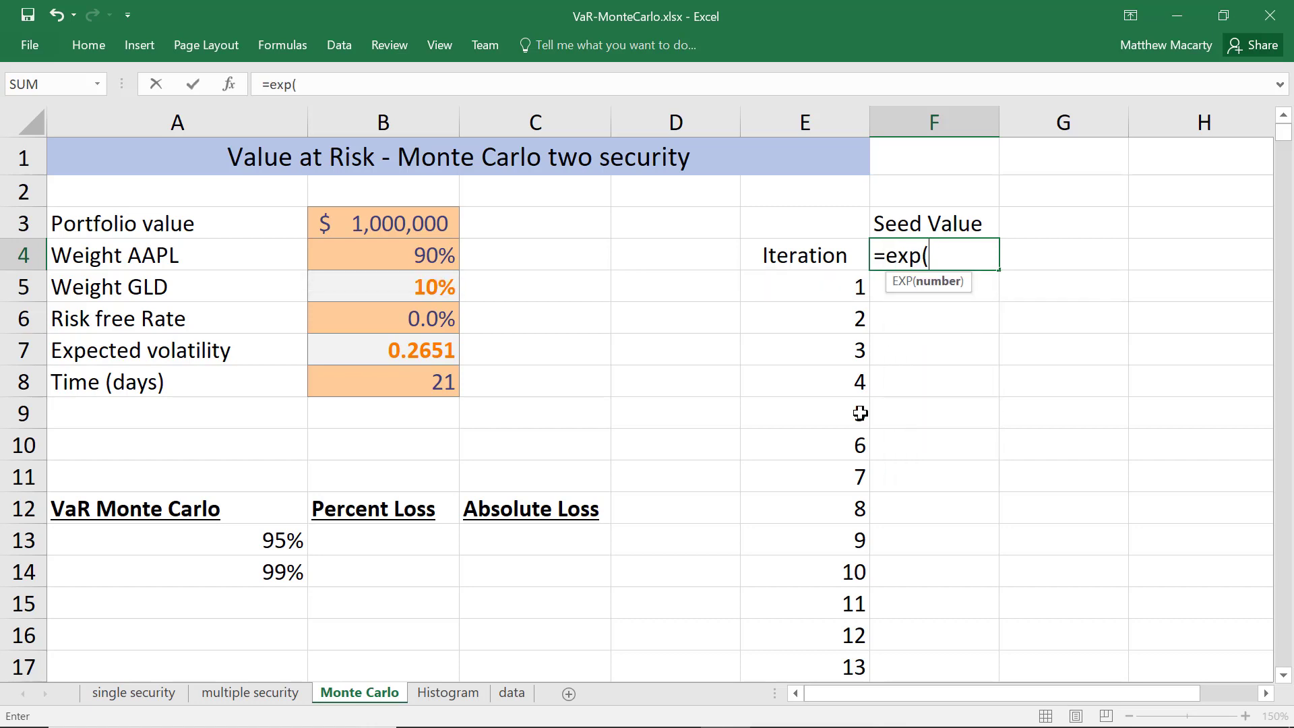
text(()
click(423, 312)
text(-.5*)
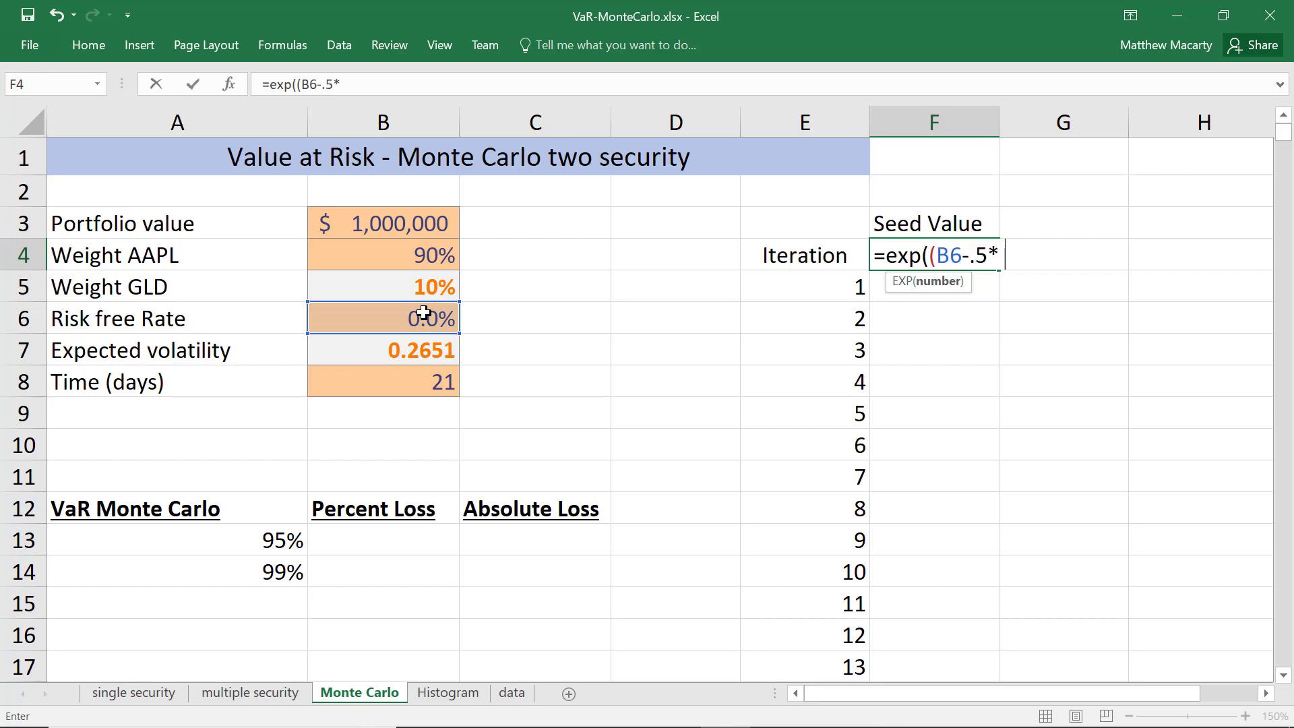
click(412, 346)
text(^2))
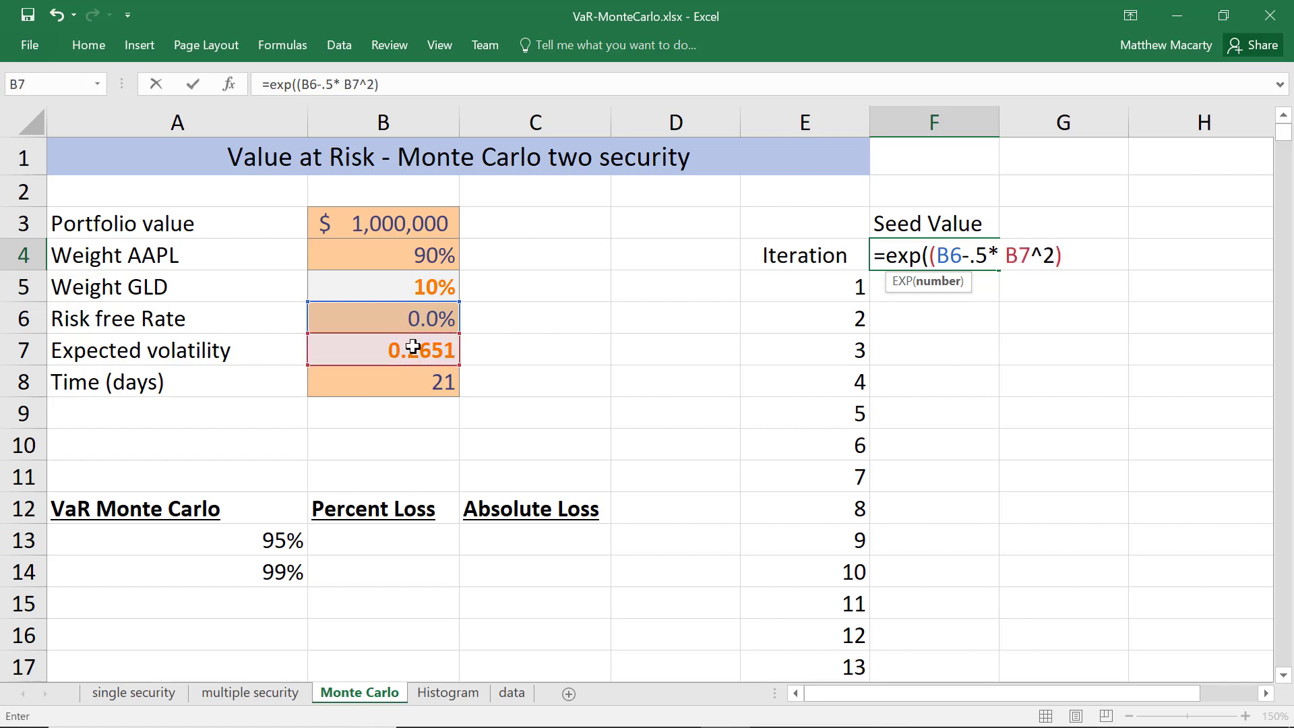
text(*)
click(405, 382)
text(/252)
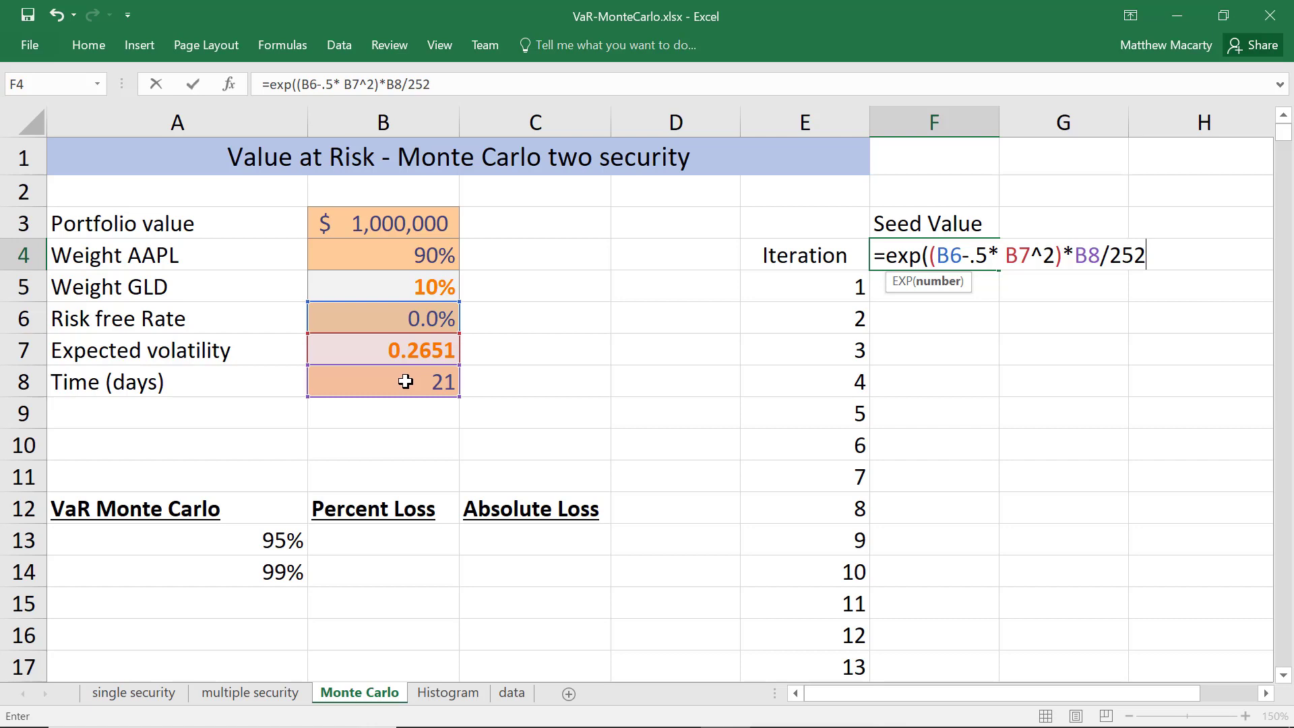
- Add the shock term +B7*SQRT(B8/252)*NORM.S.INV(RAND()) and commit the F4 formula
drag(999, 696, 1070, 696)
text(+)
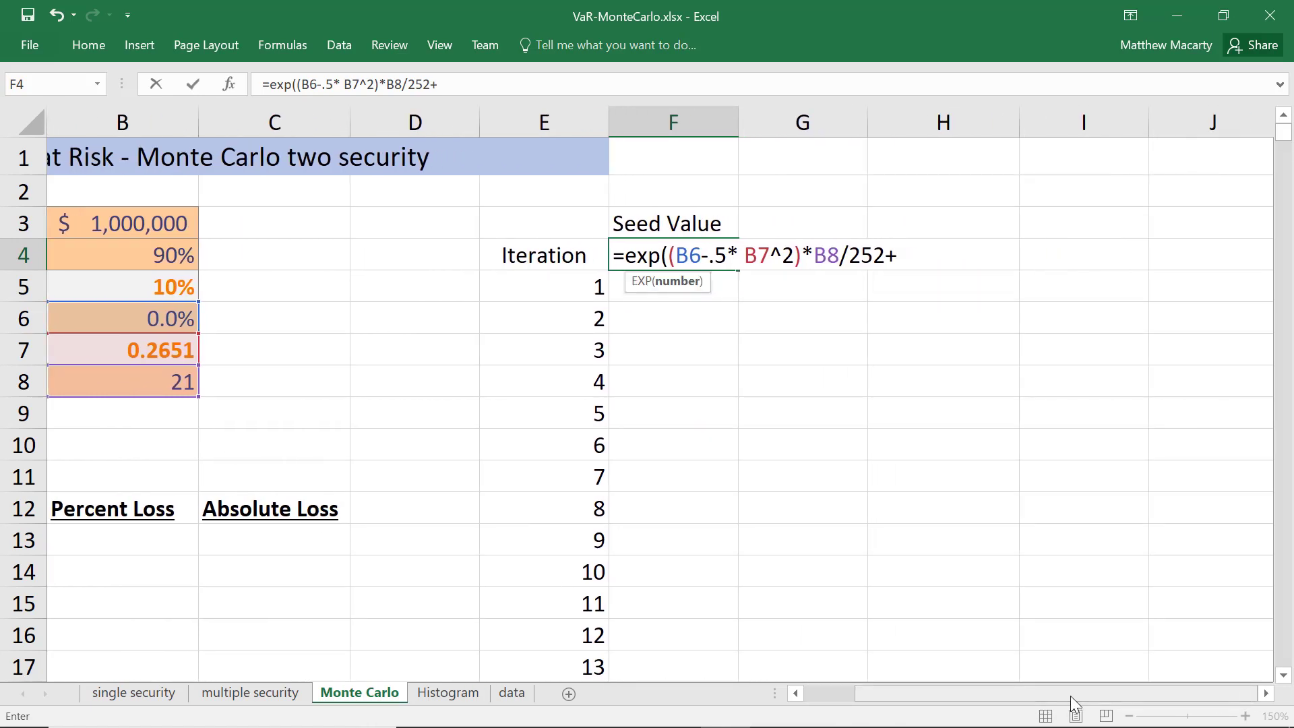
click(172, 352)
text(*)
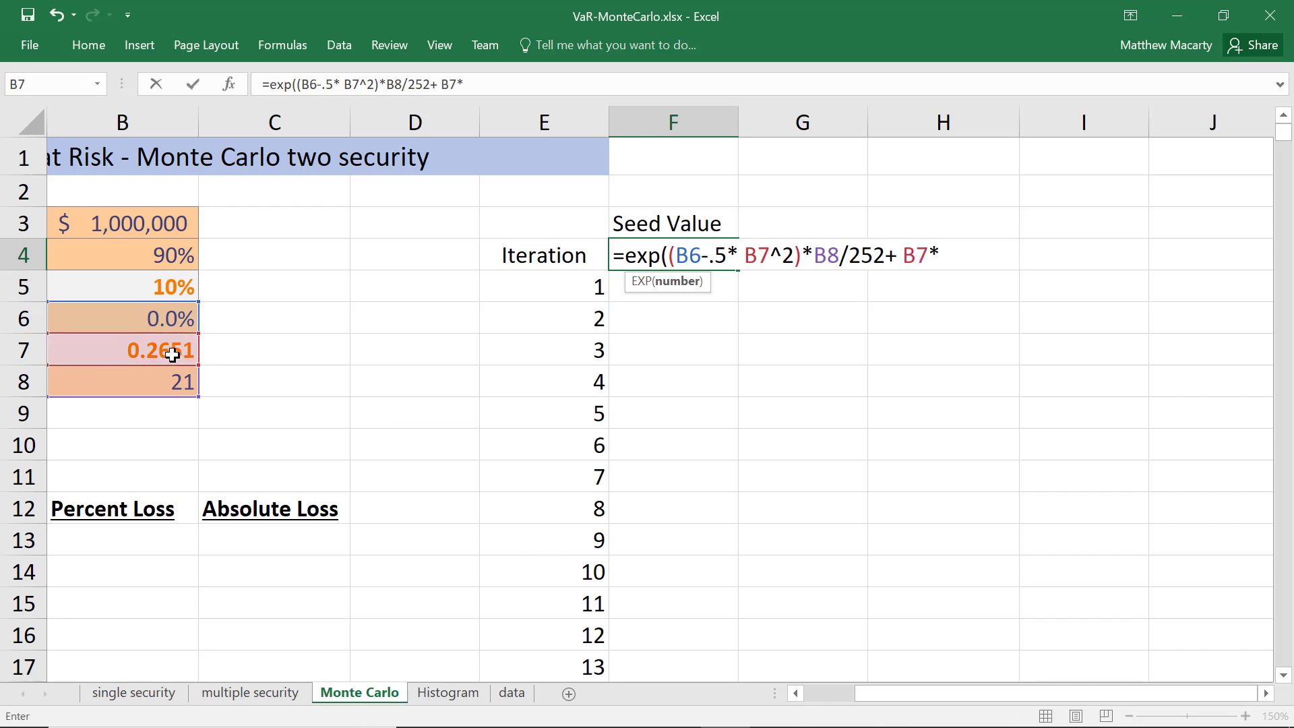
text(sqrt()
click(145, 384)
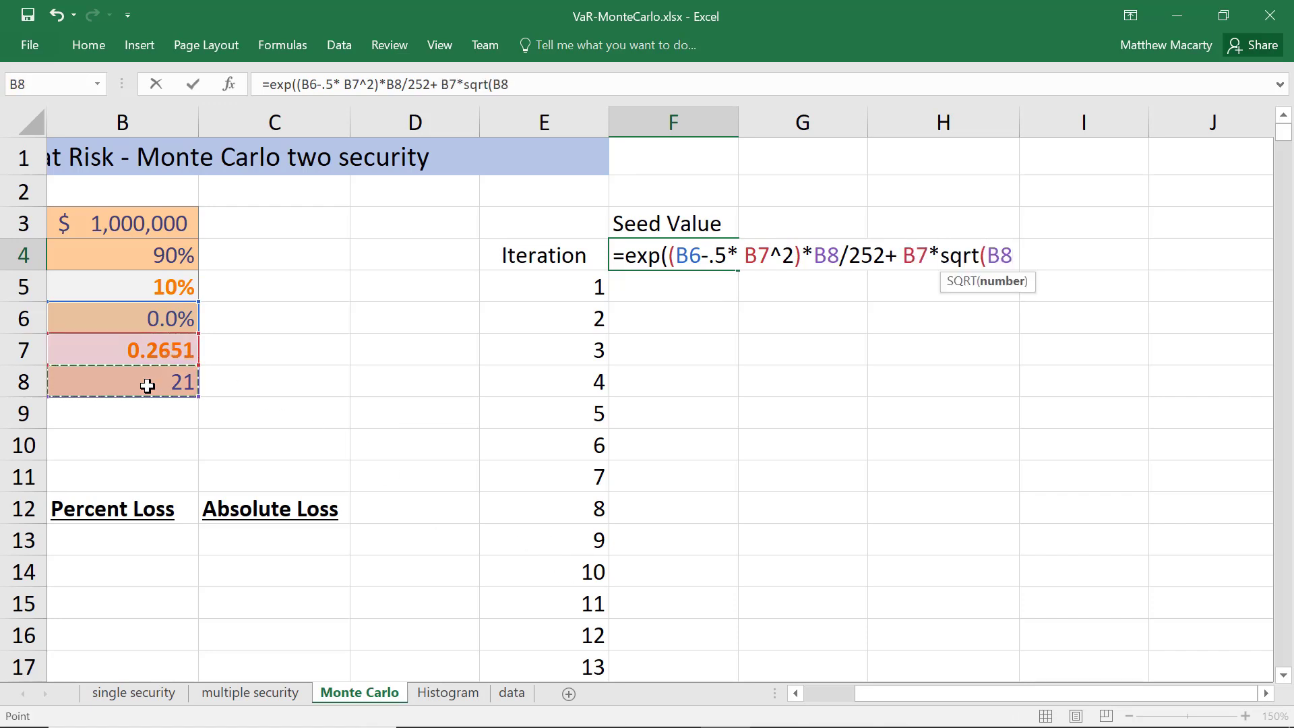
text(/252)
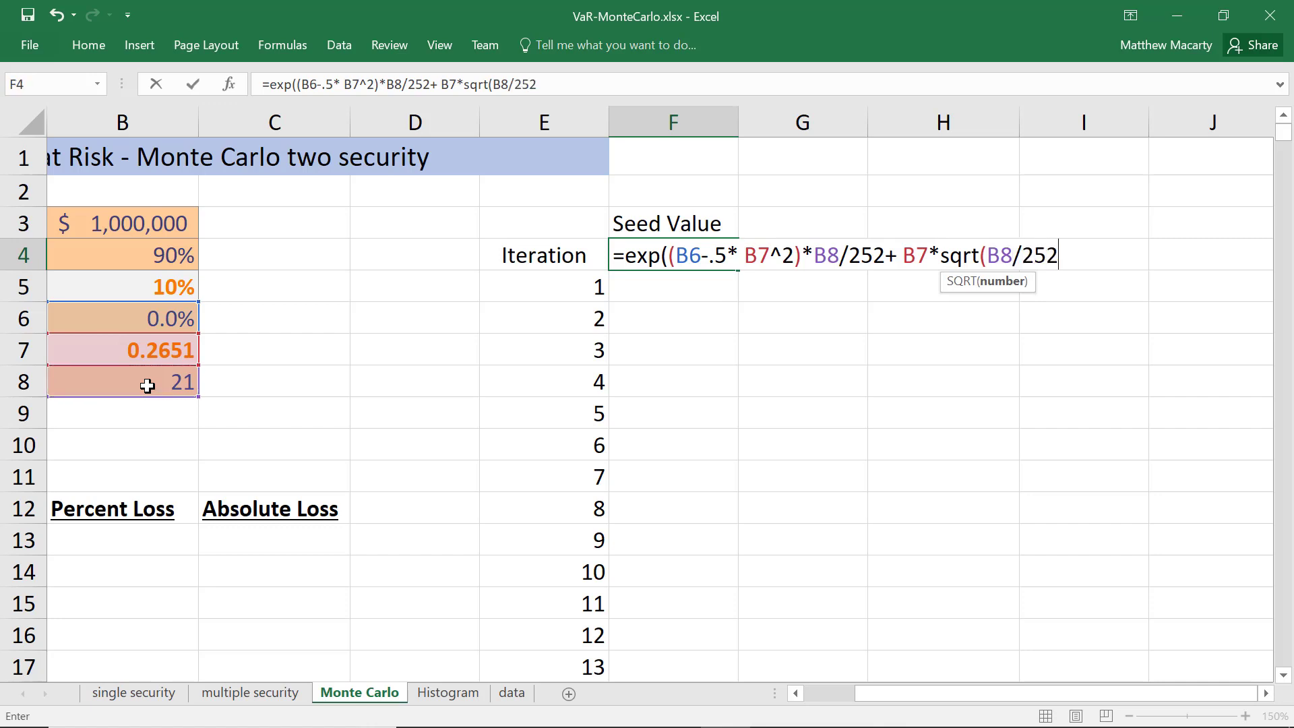
text() *)
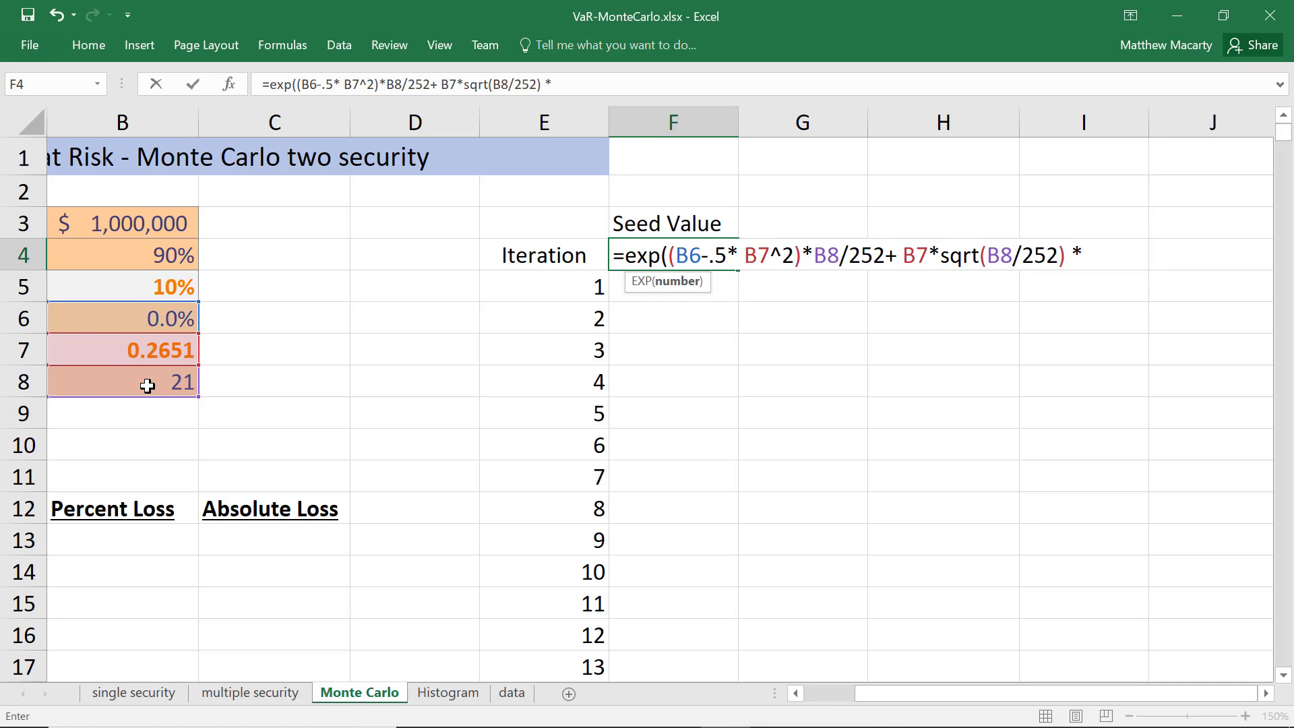
text(norm.s.)
key(Down)
key(Tab)
click(1266, 693)
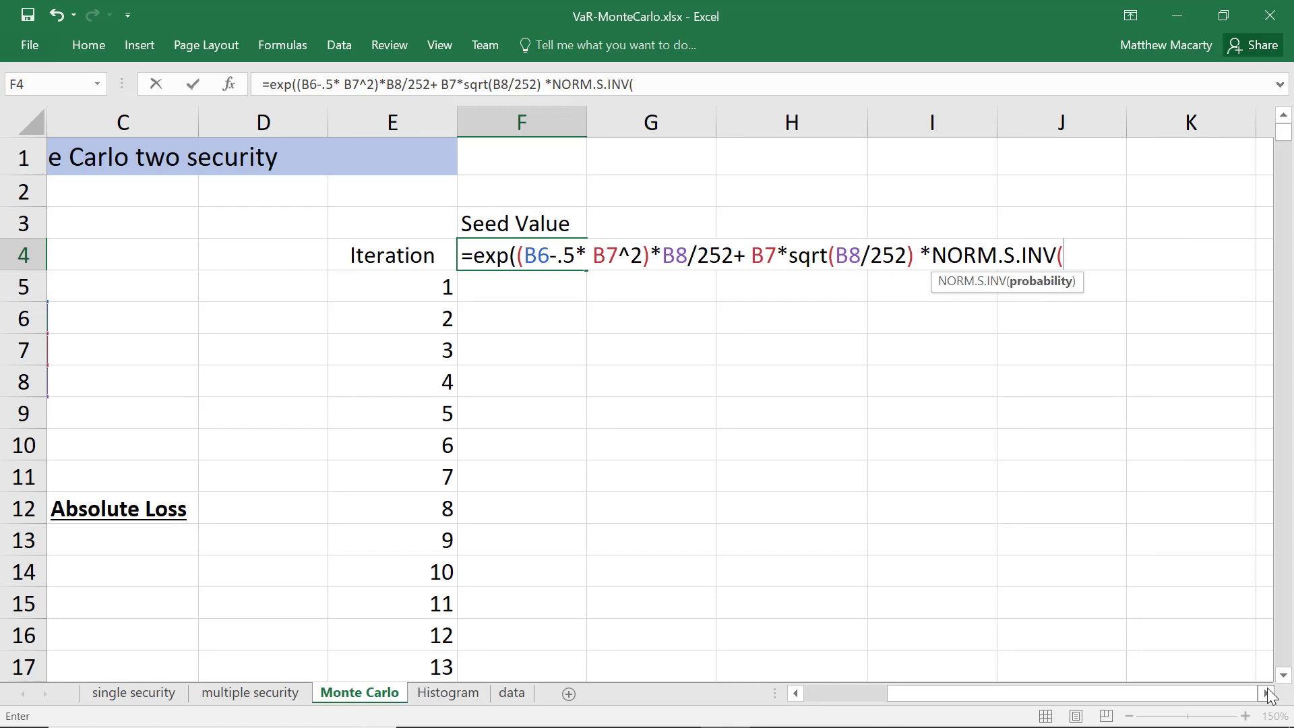
text(rand())
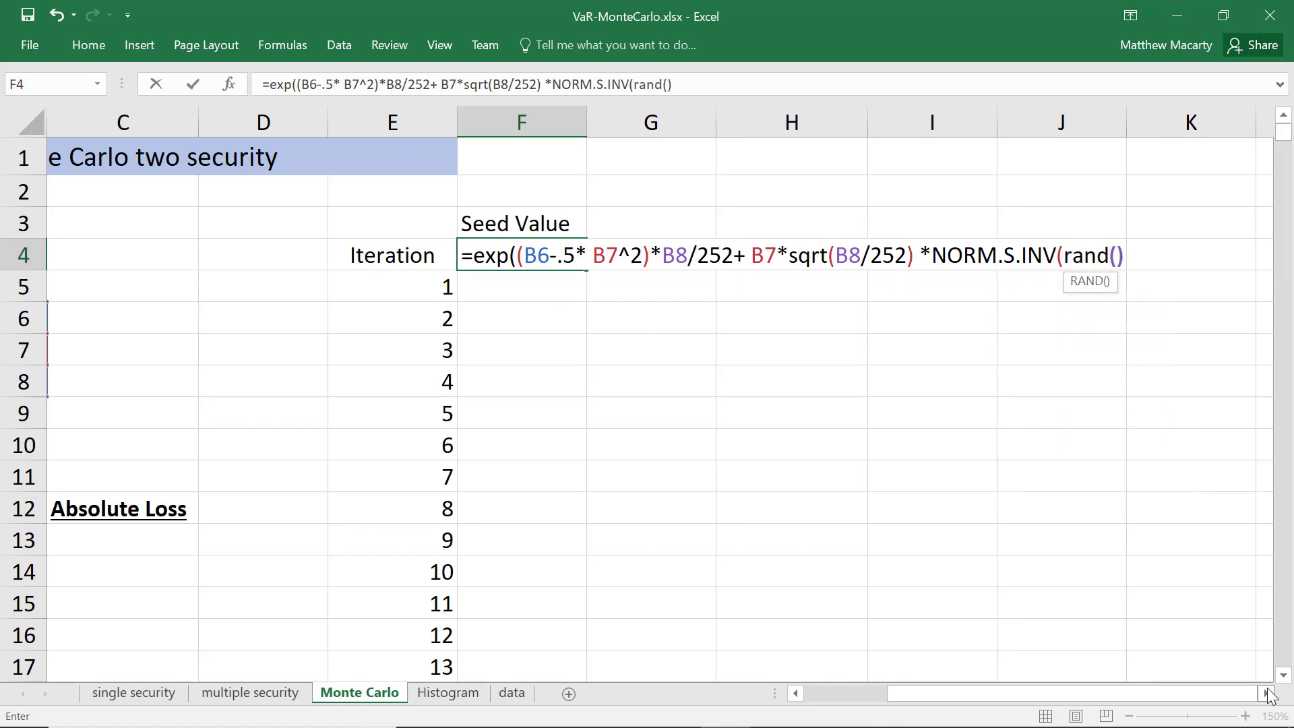
text()))
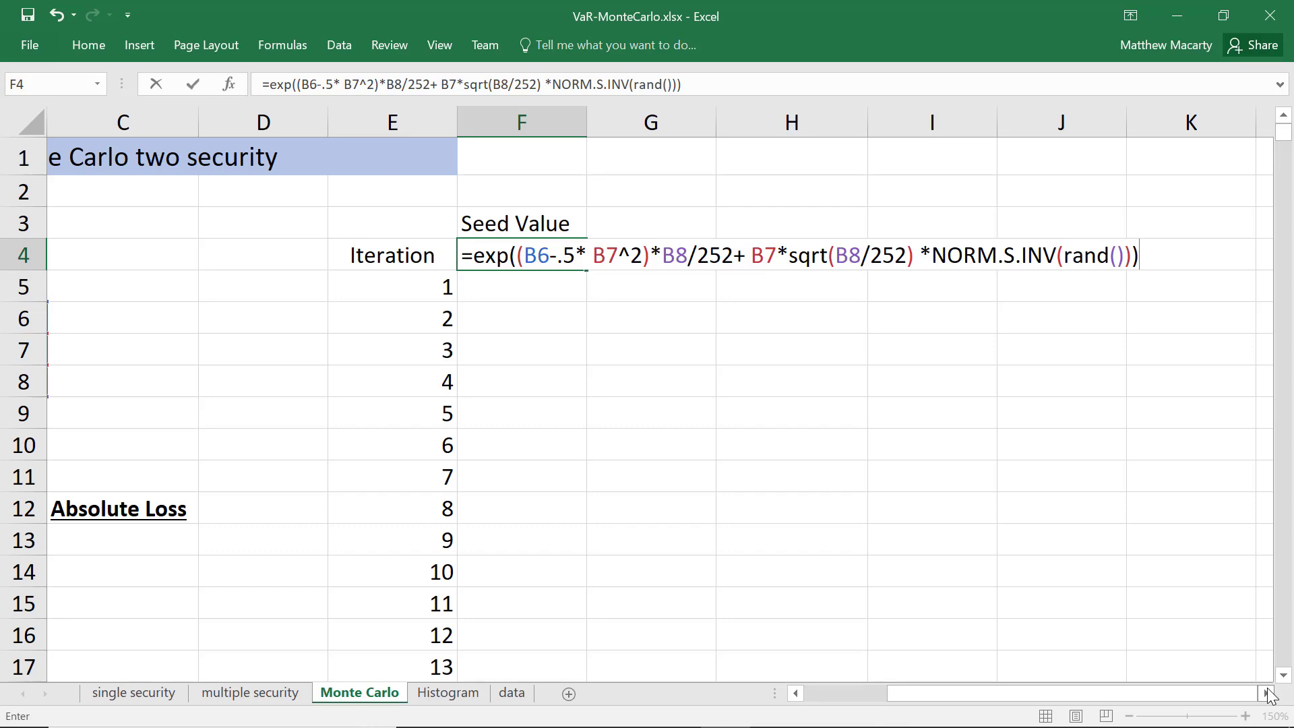
key(Return)
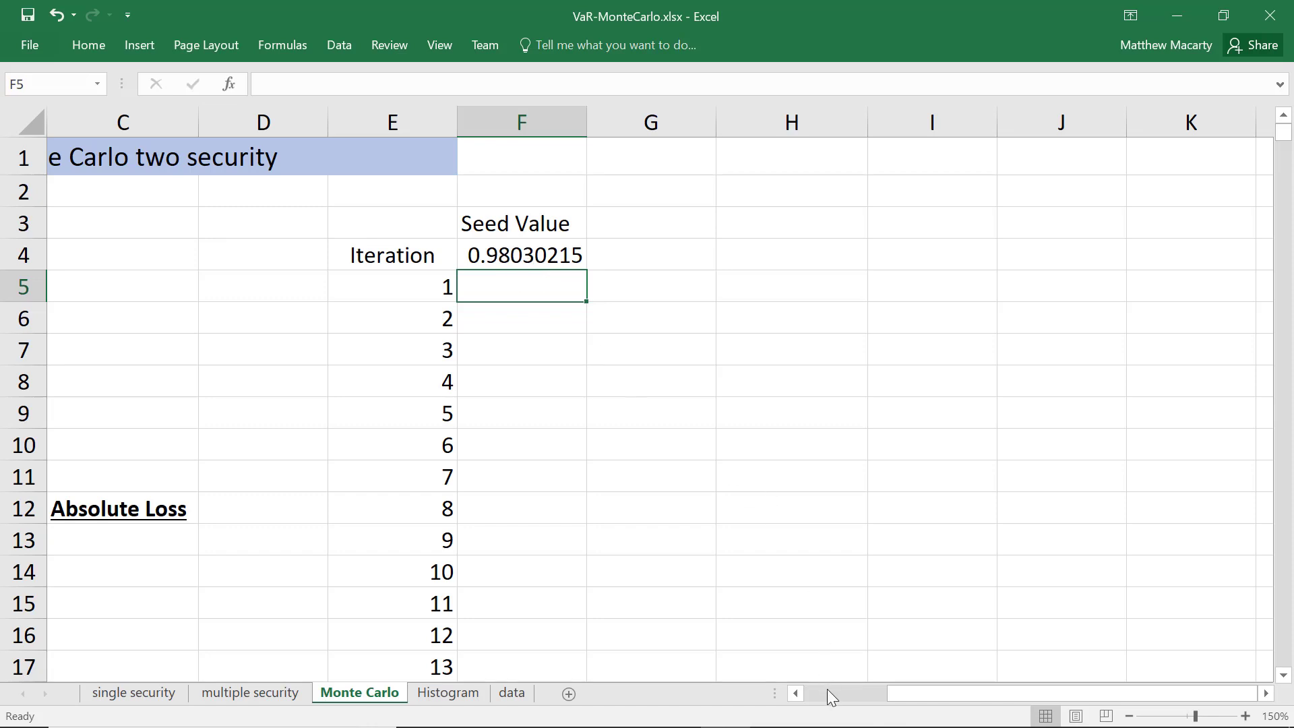
click(796, 692)
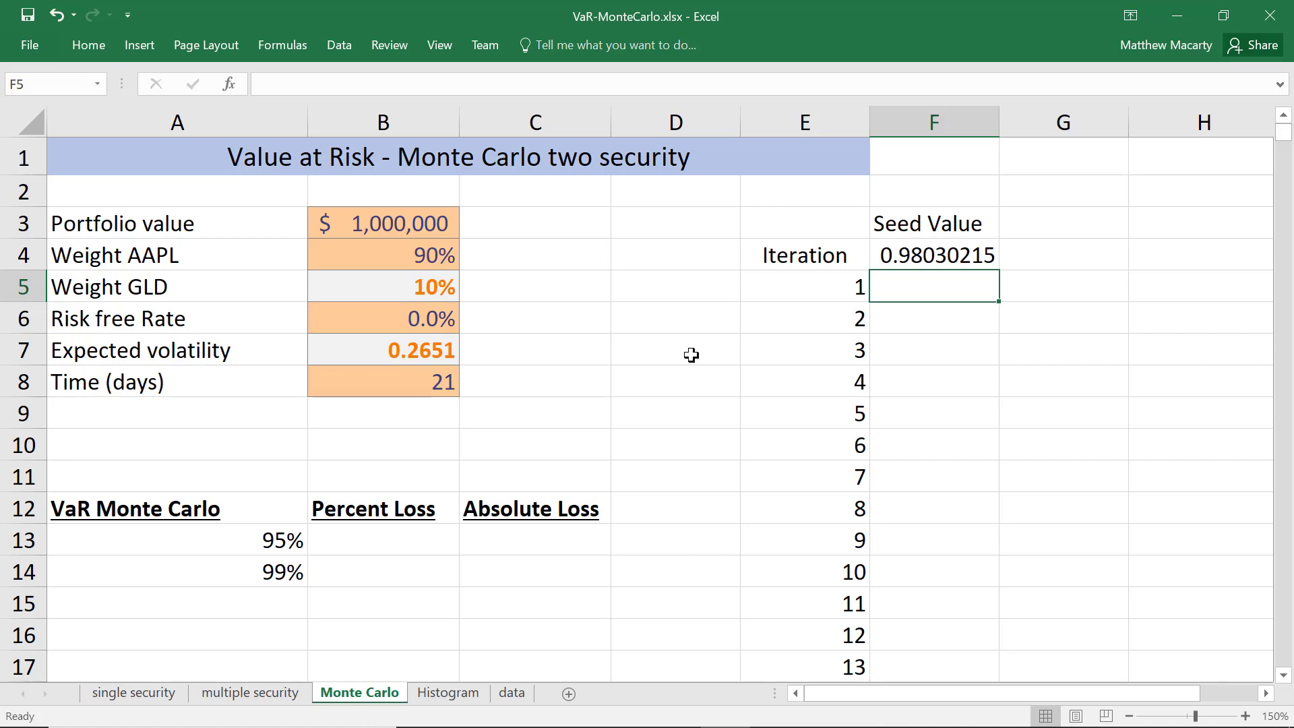
click(900, 252)
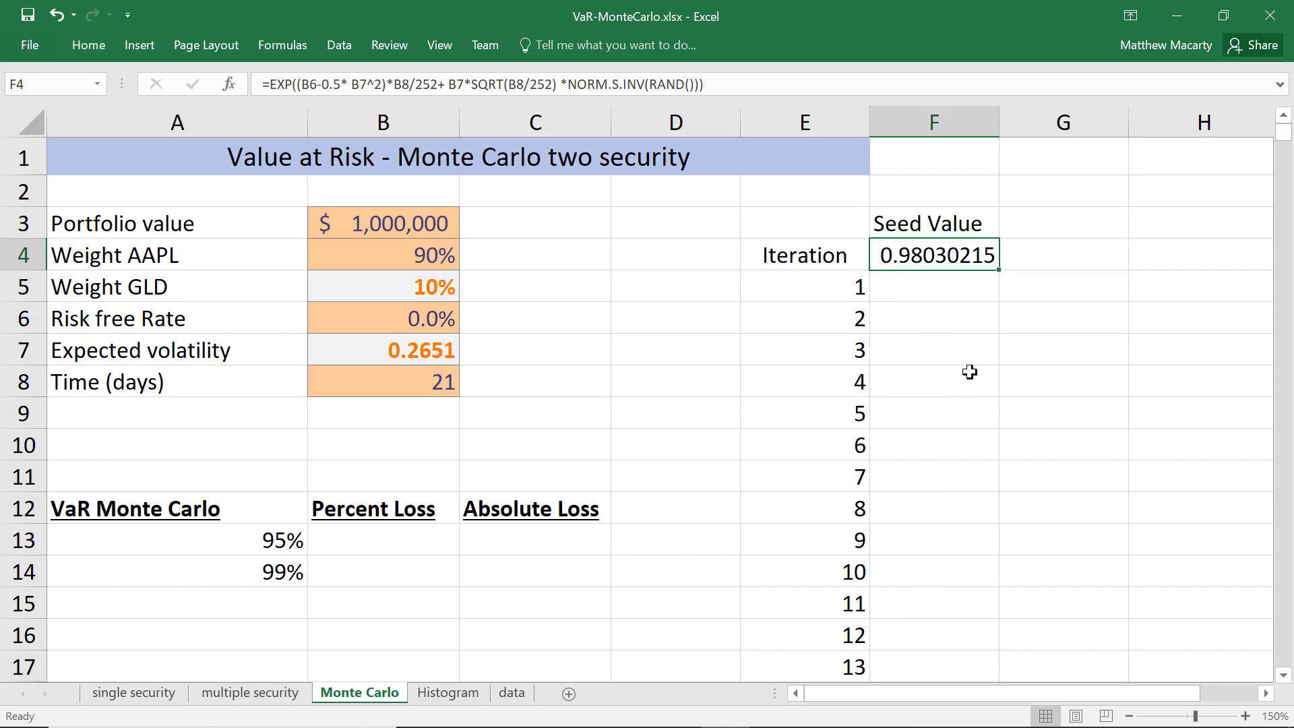
- Select the iteration table E4:F5004 and bring up the Data tools
key(Left)
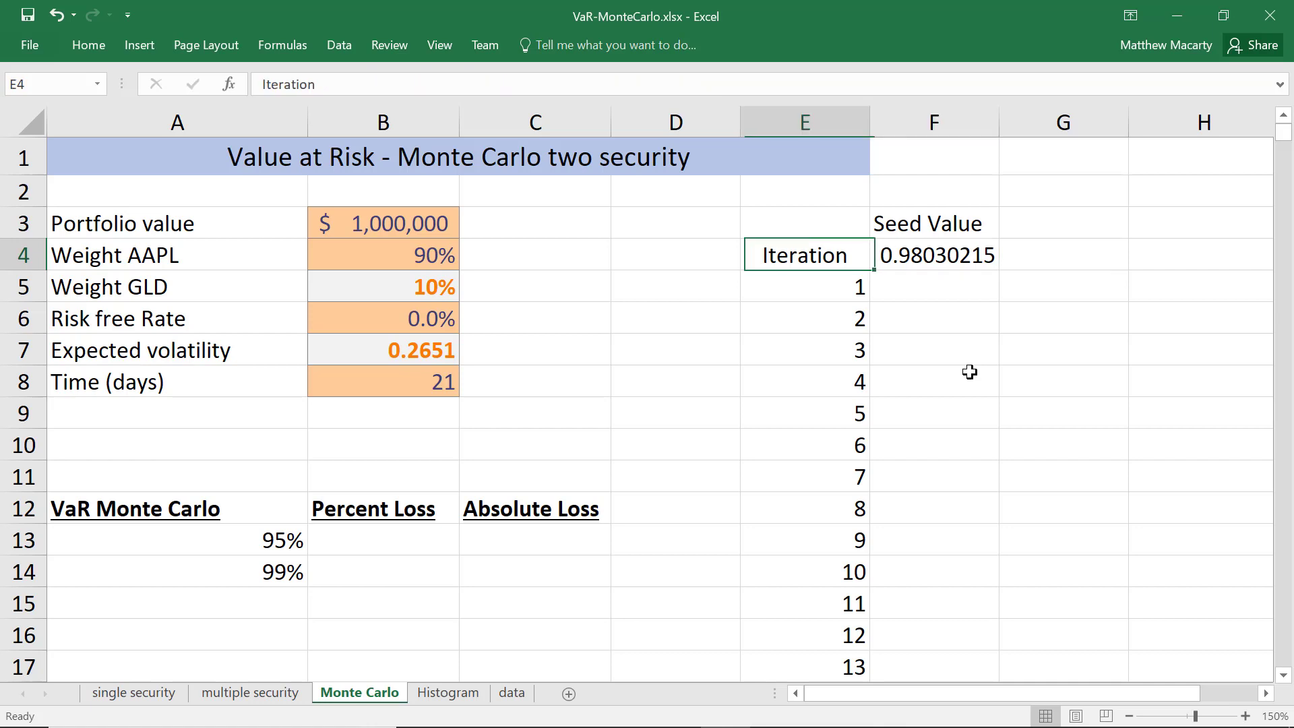
key(shift+Right)
key(ctrl+shift+Down)
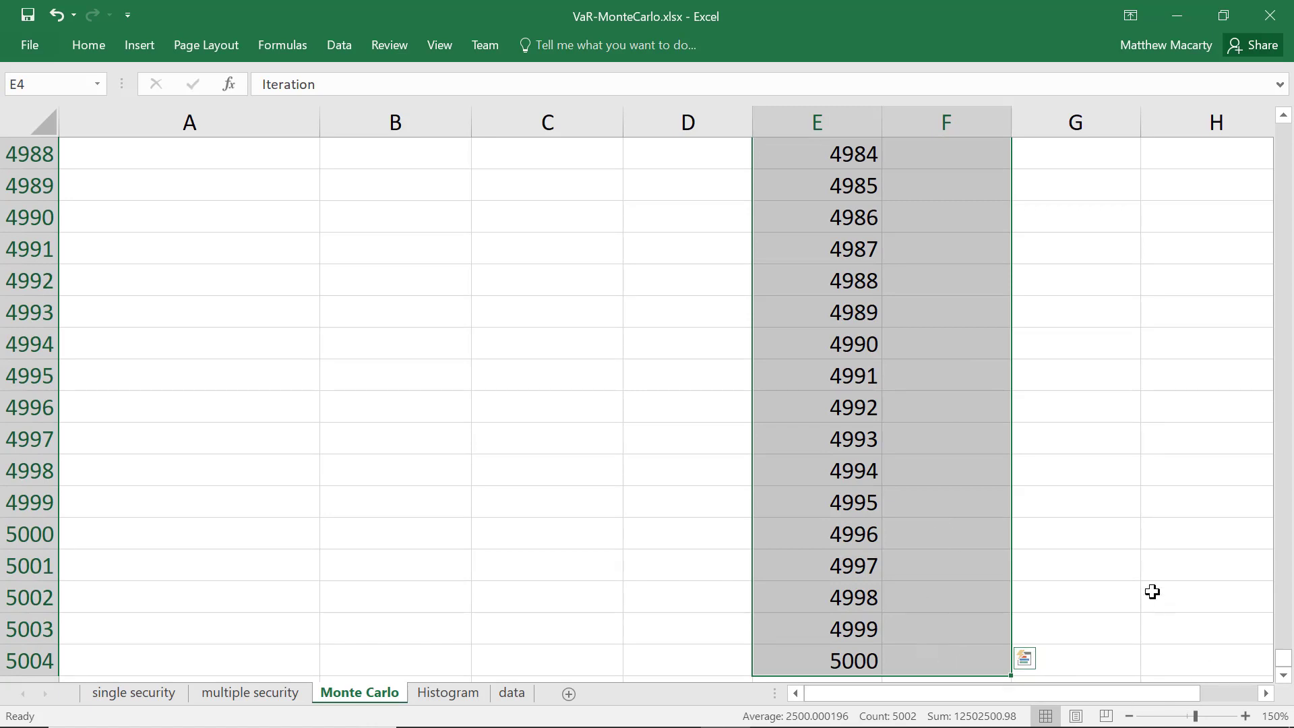
click(347, 47)
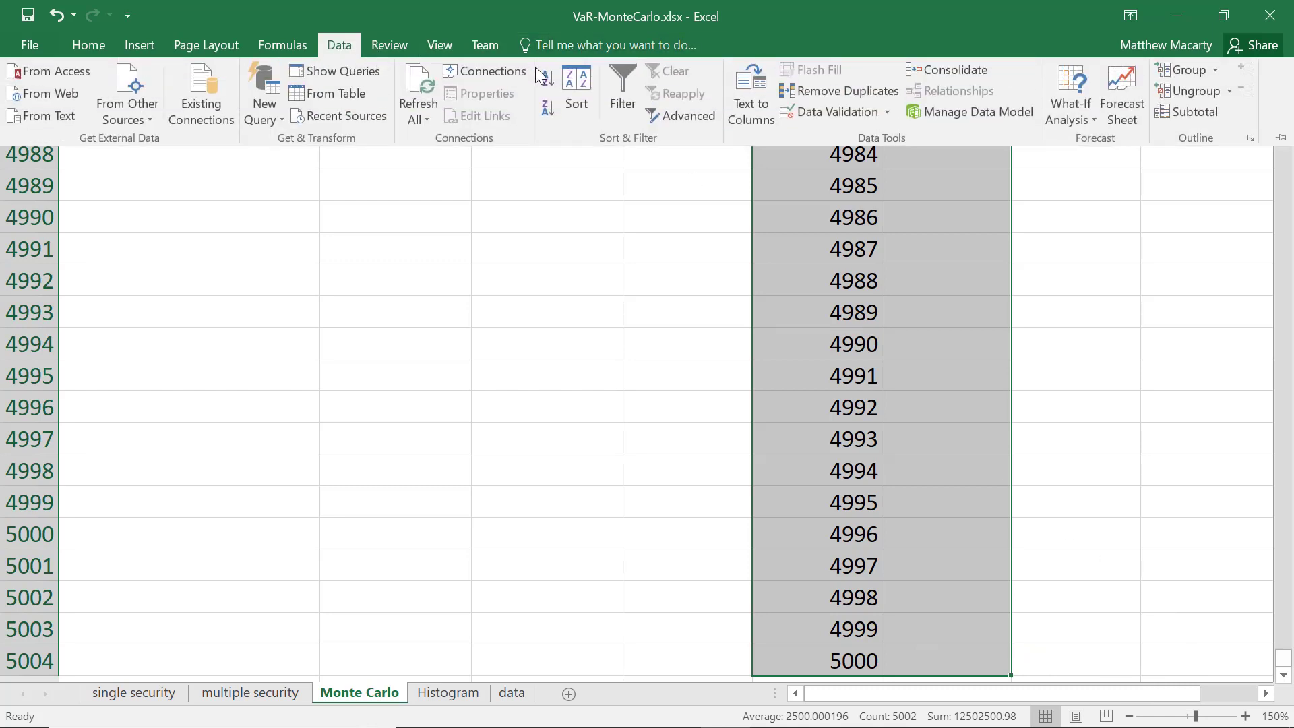
- Start a What-If Data Table, moving its dialog aside and focusing the Column input cell
click(1073, 106)
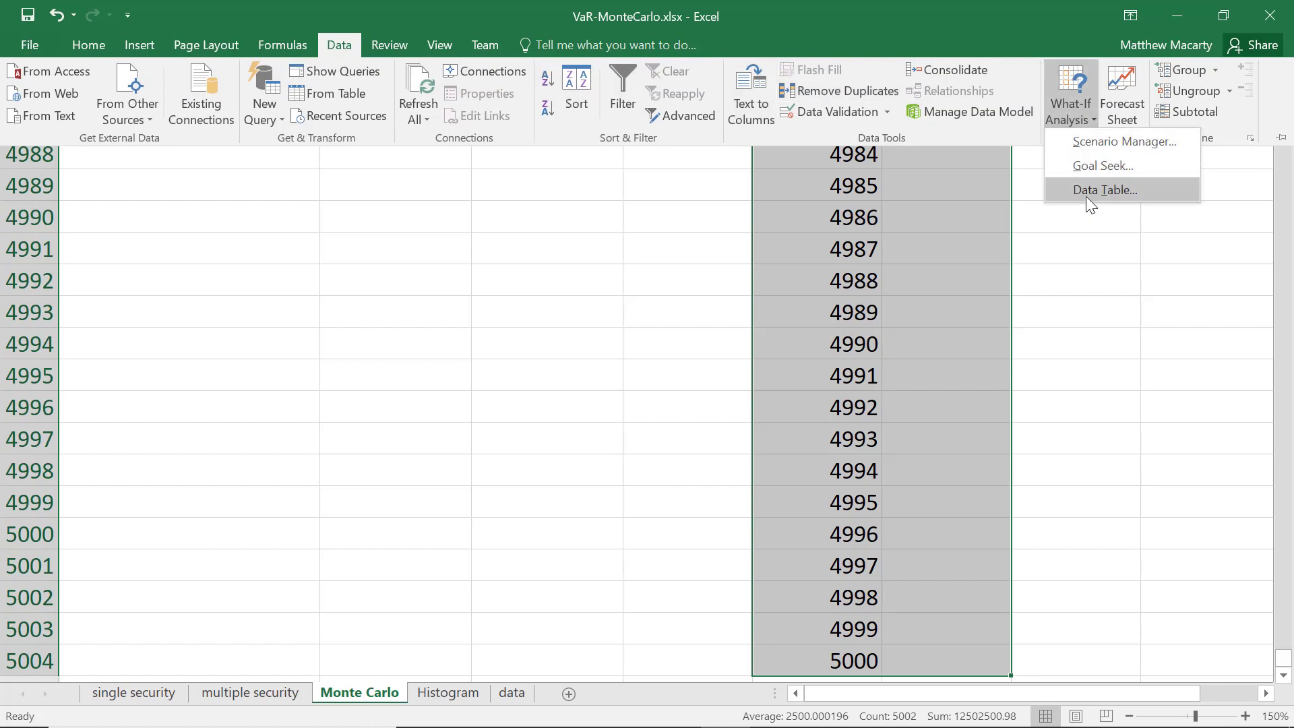
click(1086, 193)
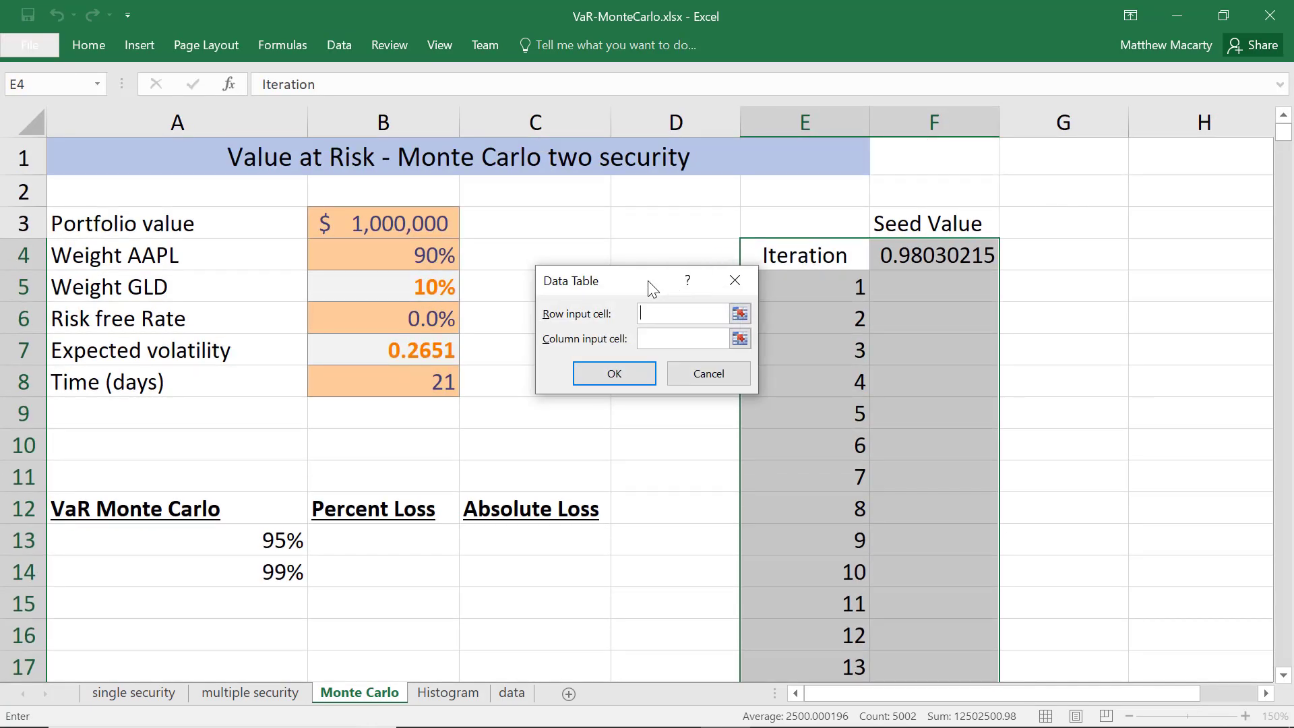
drag(631, 281, 564, 223)
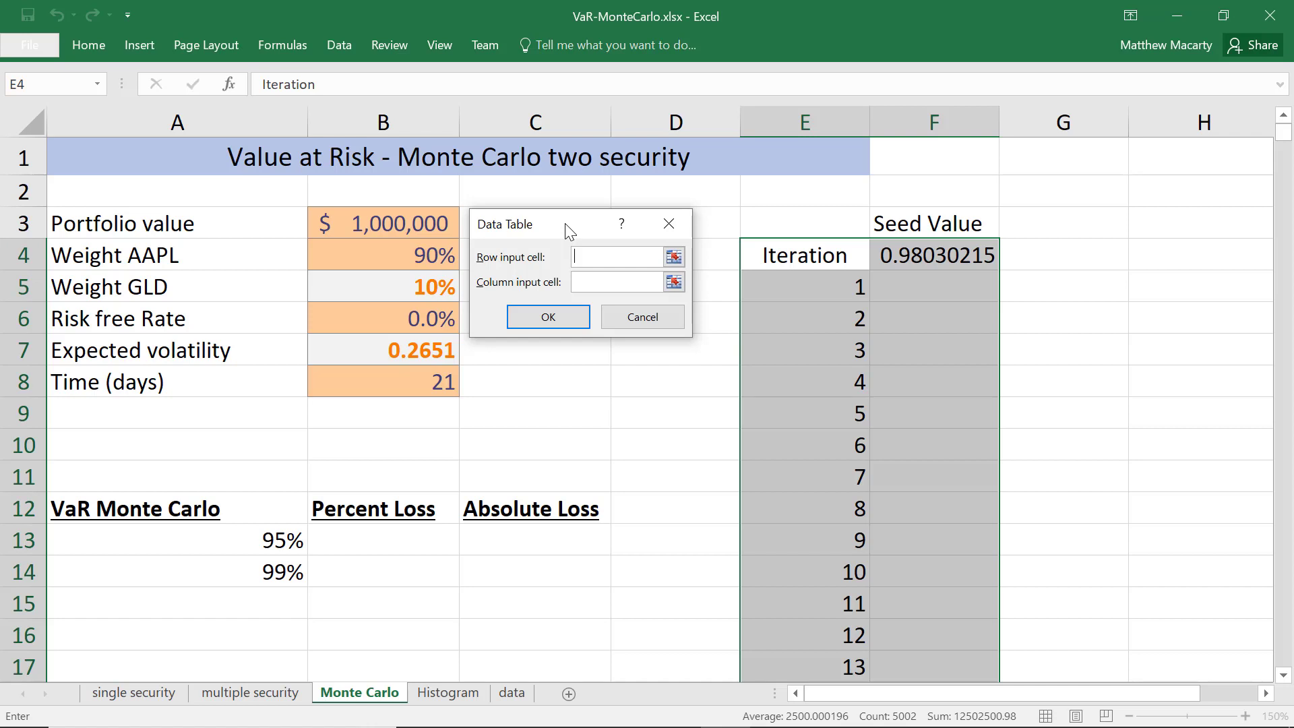
click(597, 283)
- Use F2 as the column input cell, confirm, and check the simulated values in column F
click(938, 200)
click(564, 322)
click(935, 288)
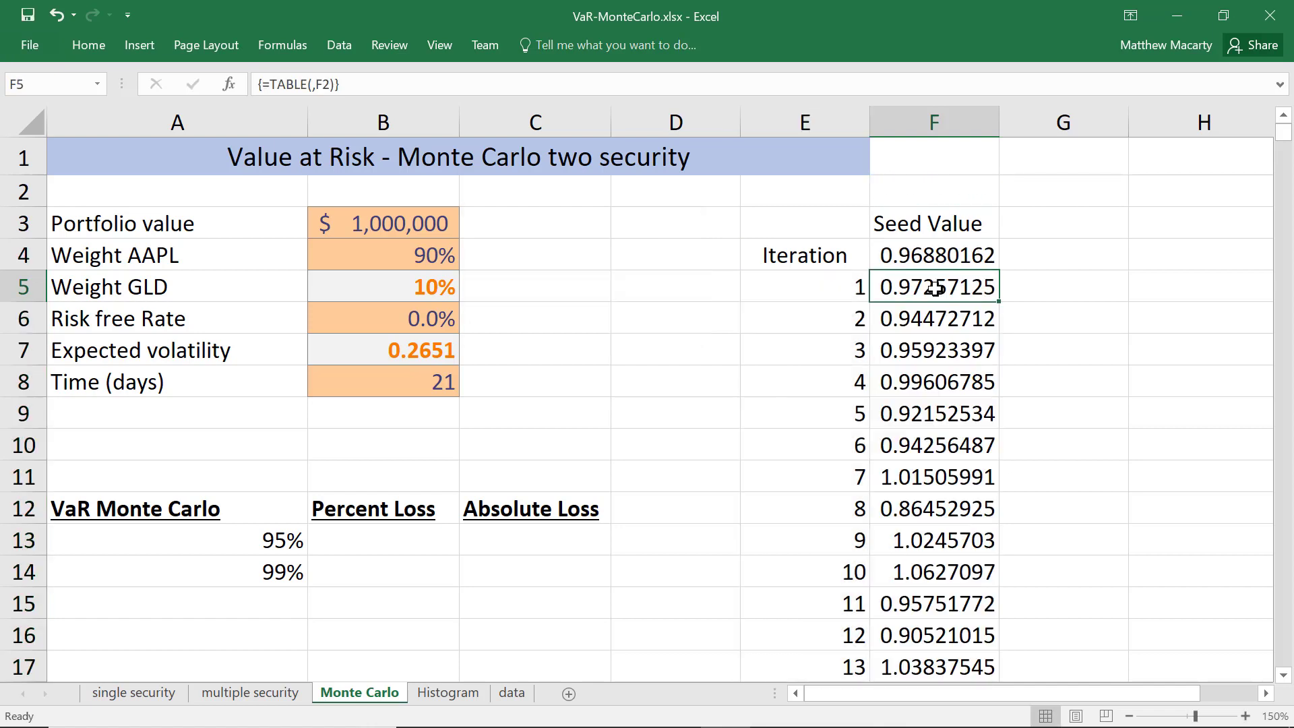
key(Down)
key(Down)
key(Down)
key(Down)
key(Down)
key(Down)
key(Down)
key(Down)
key(Down)
key(Down)
key(Down)
key(Down)
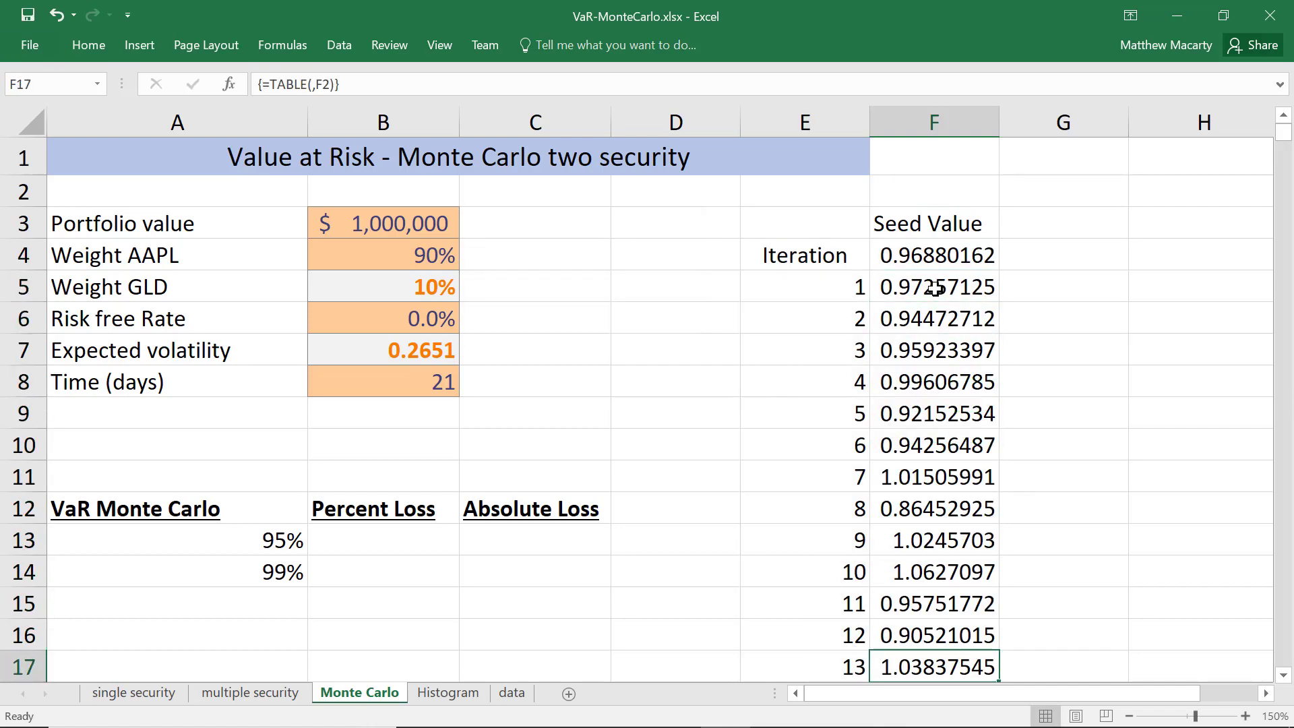
key(Up)
key(Up)
key(Up)
key(Up)
key(Up)
key(Up)
key(Up)
key(Up)
key(Up)
key(Up)
key(Up)
key(Down)
key(Down)
key(Down)
key(Down)
key(Down)
key(Down)
key(Down)
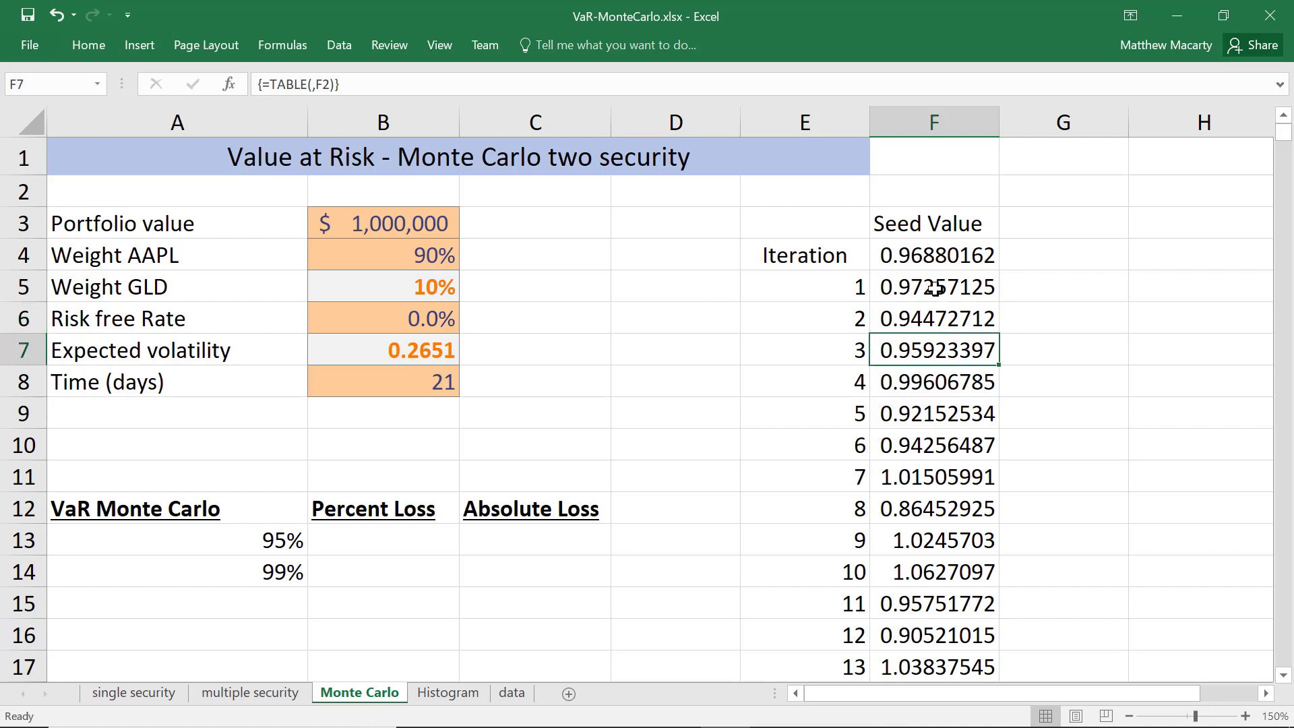
key(Down)
key(Down)
key(Down)
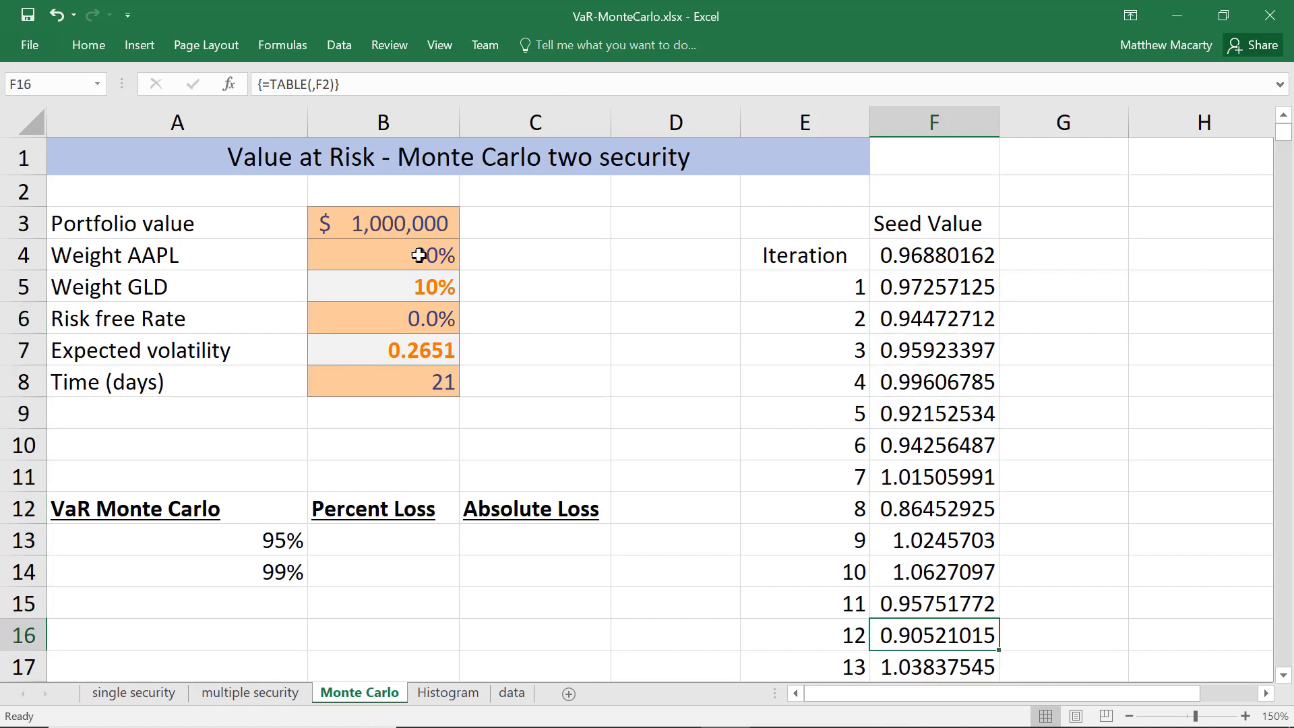
- Enter =1-PERCENTILE(F5:F5004,1-A13) in B13 for the 95% percent loss
click(343, 549)
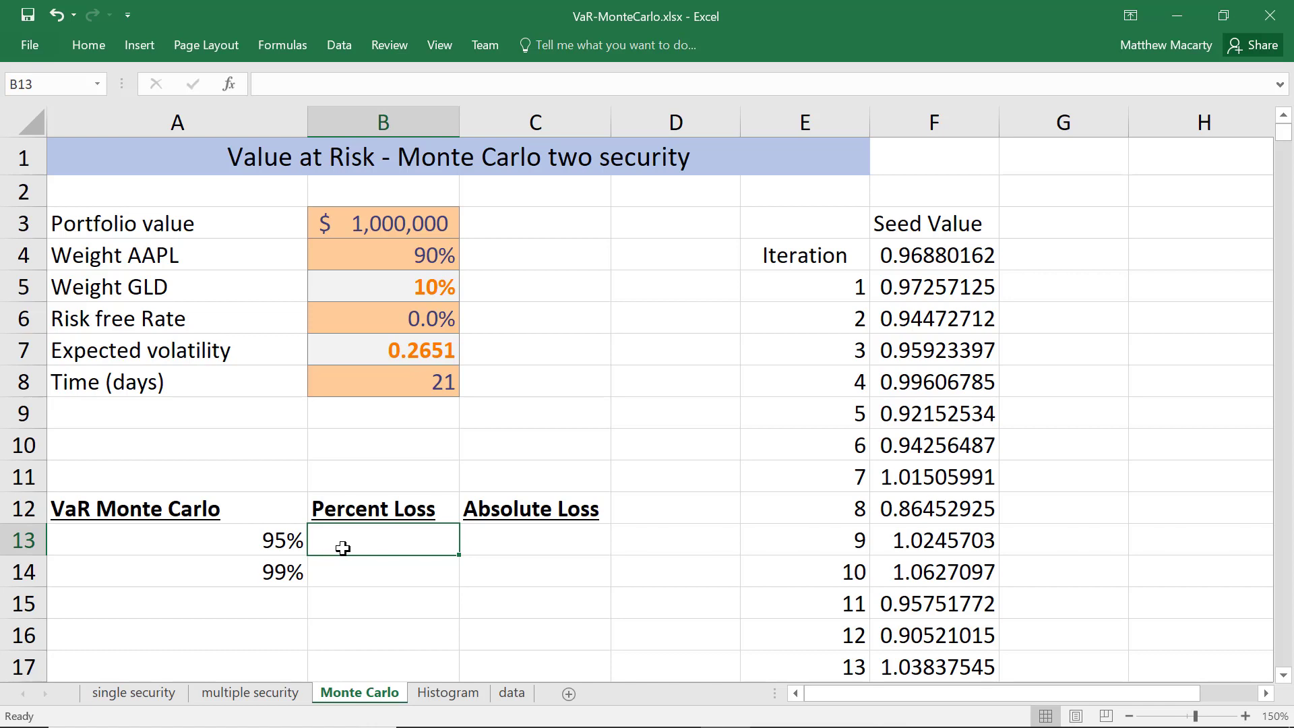
text(1-)
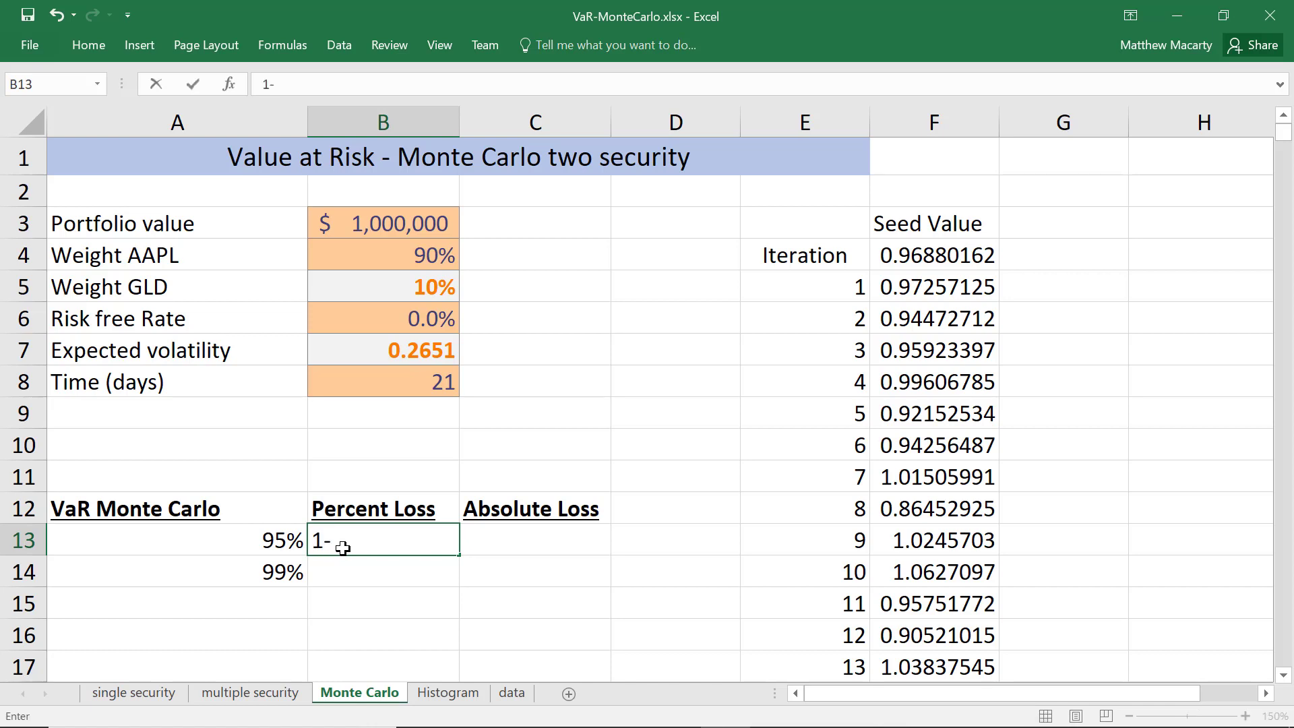
text(percentile()
key(F2)
key(Home)
text(=)
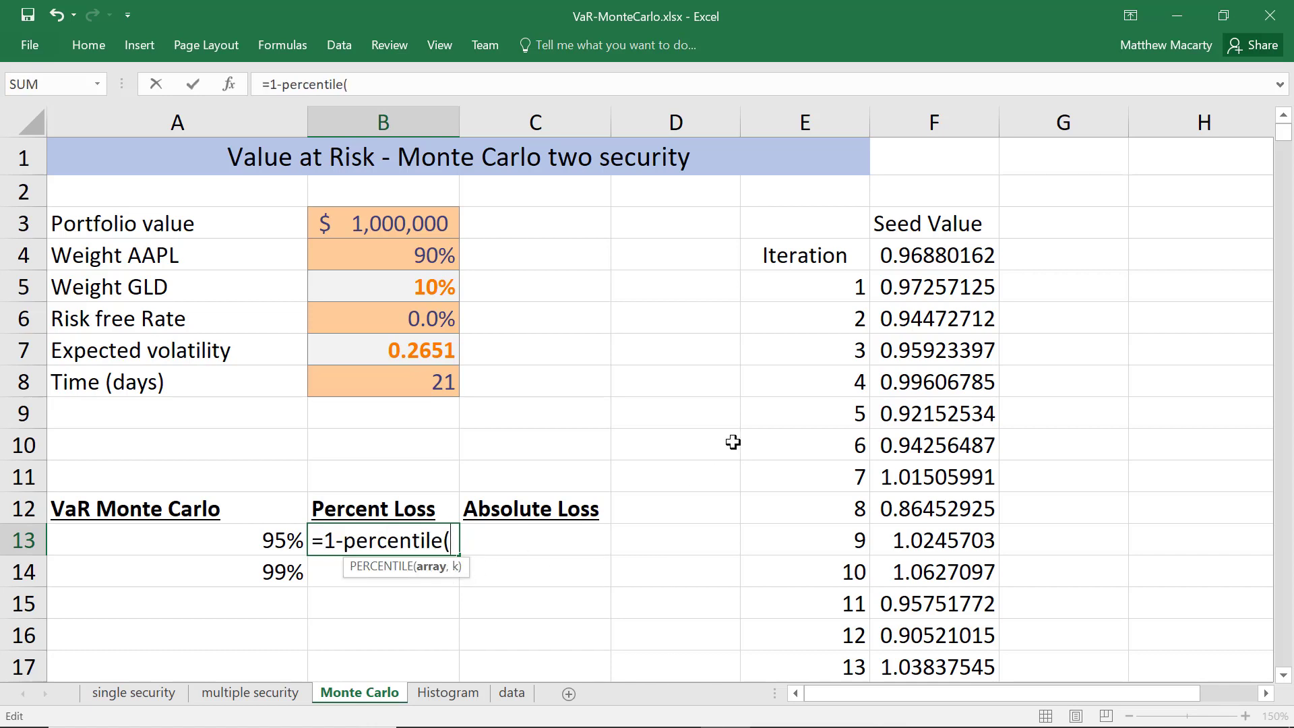
click(933, 292)
key(ctrl+shift+Down)
text(,)
key(Left)
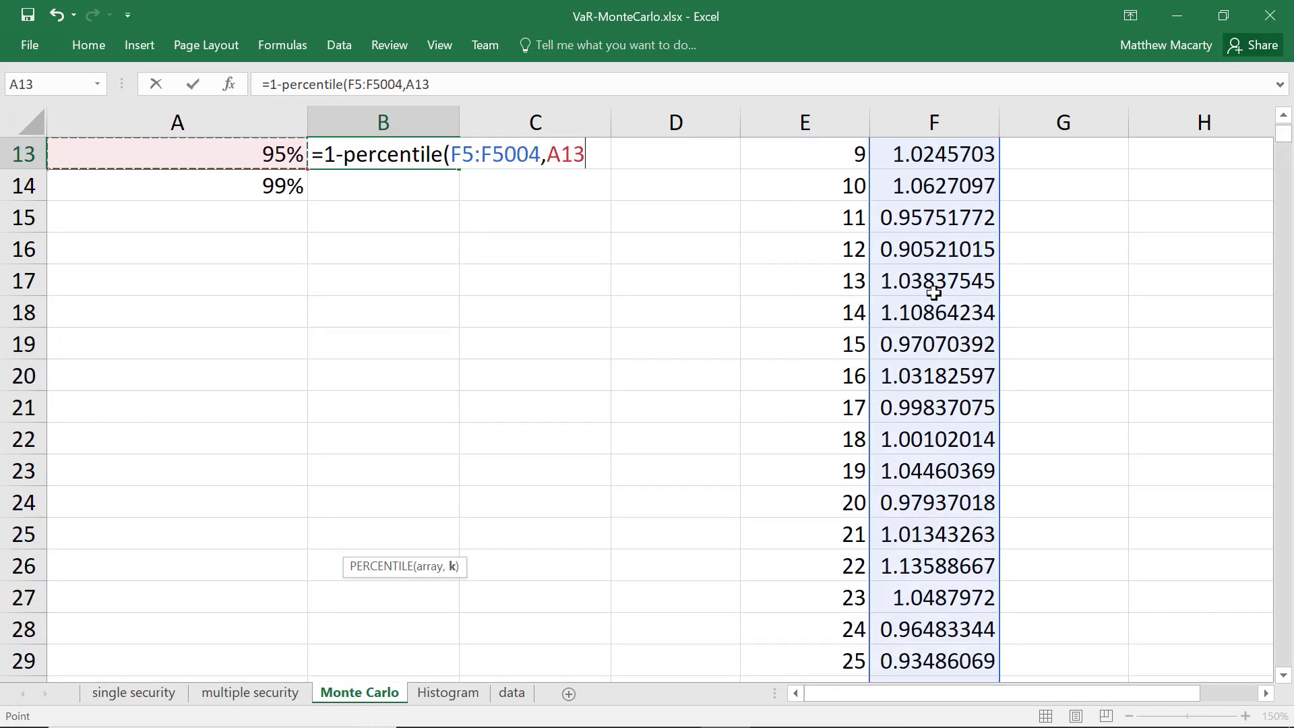
key(BackSpace)
key(BackSpace)
key(BackSpace)
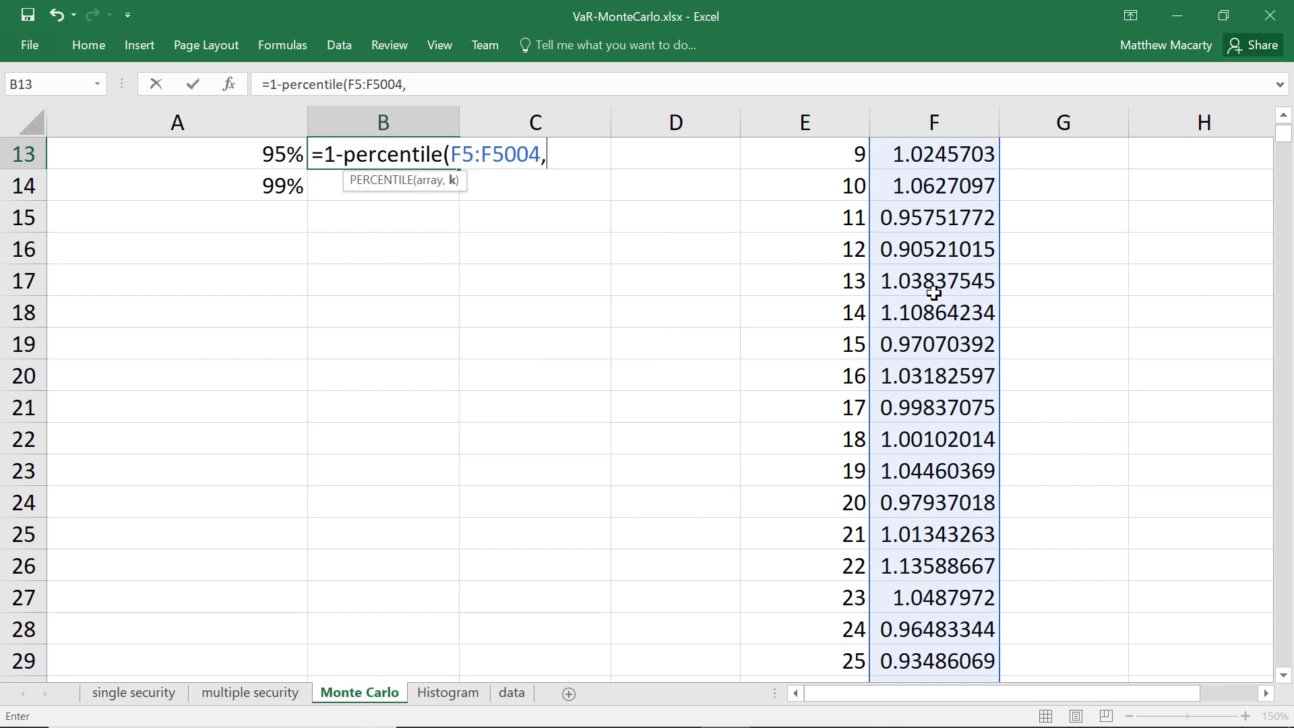
text(1-A13))
key(Return)
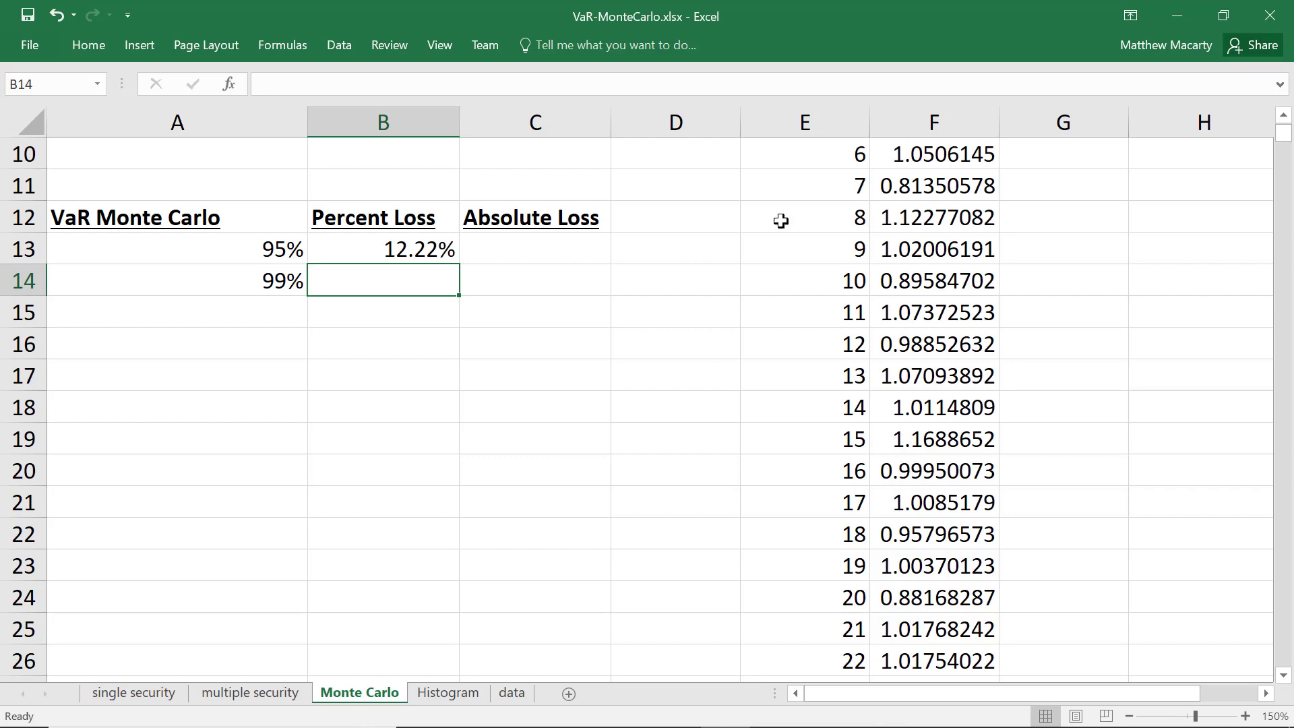
- Fill the B13 percent loss formula down to B14 for the 99% row
click(440, 252)
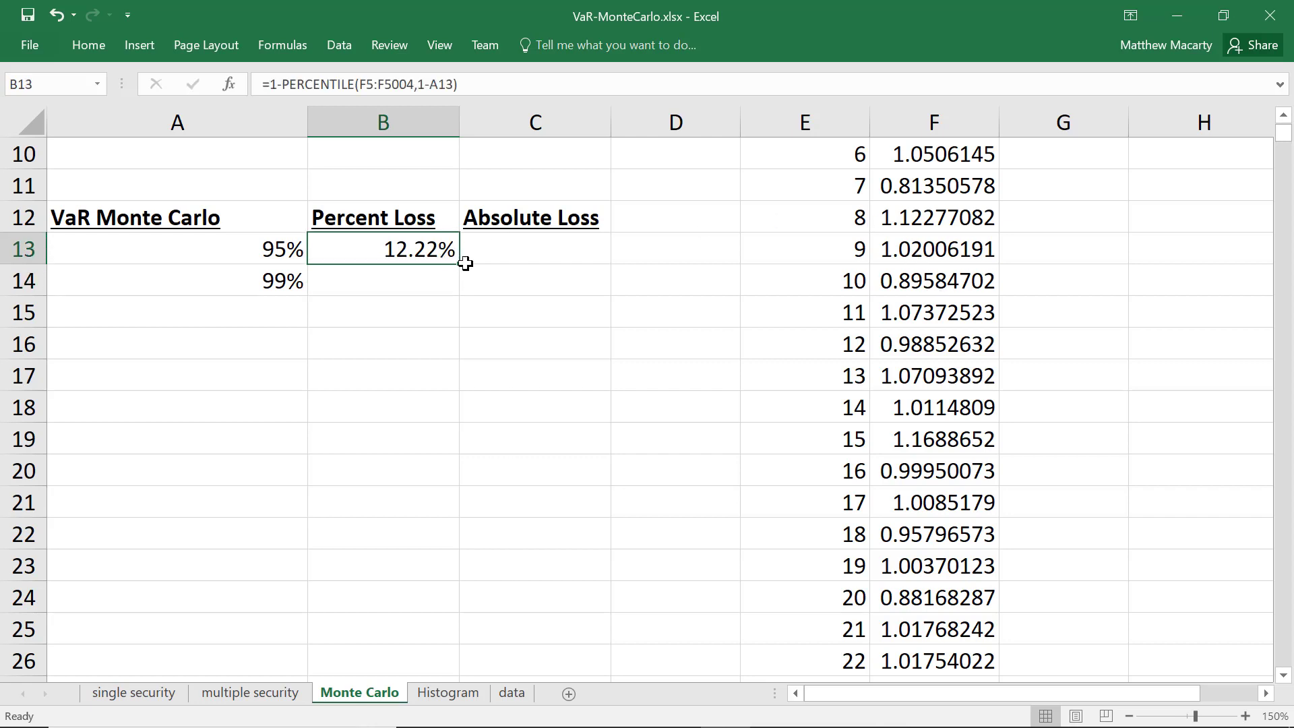
drag(461, 265, 456, 291)
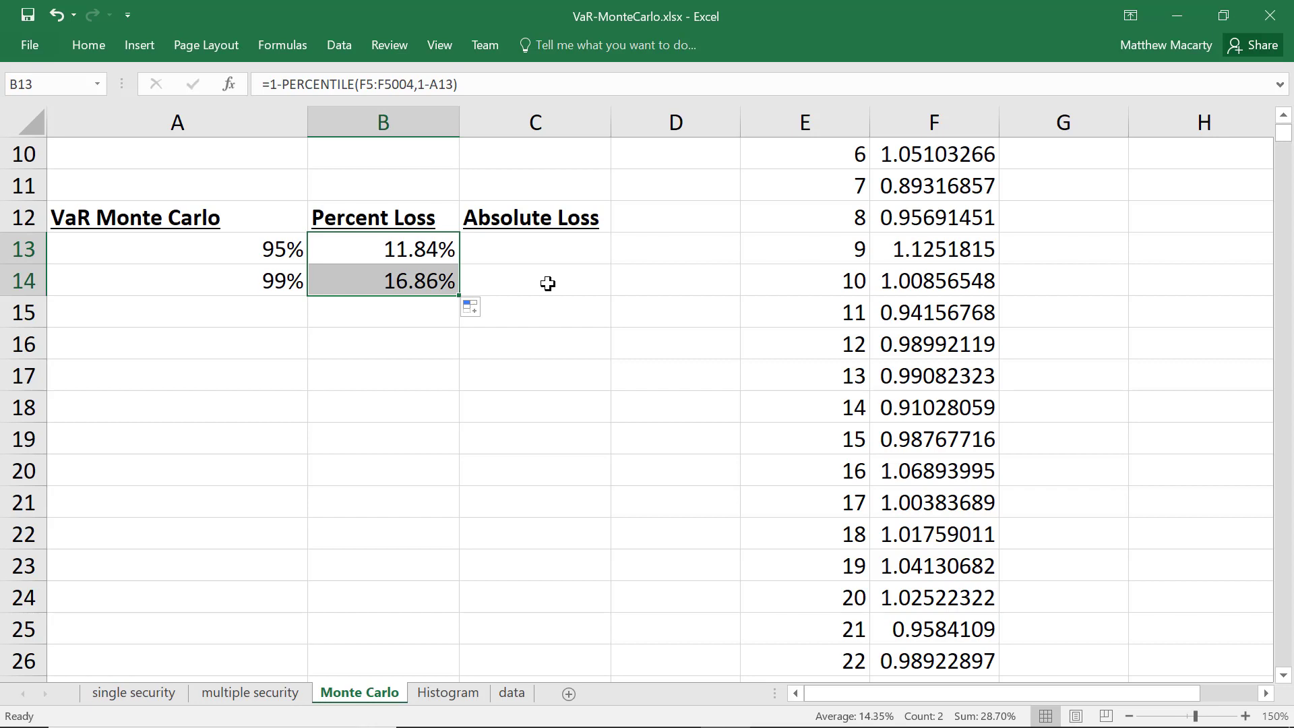
- Build the C13 dollar loss formula multiplying B13 by the portfolio value in B3
scroll(547, 283, up, 3)
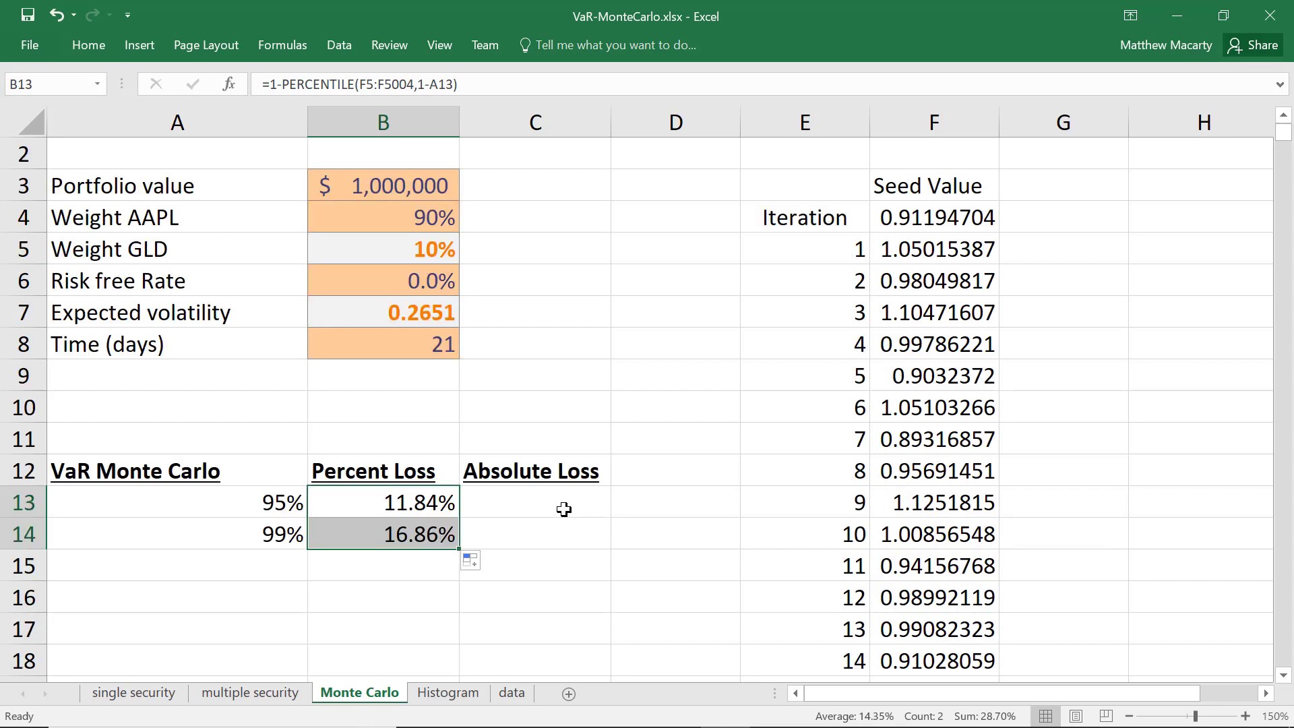
click(563, 505)
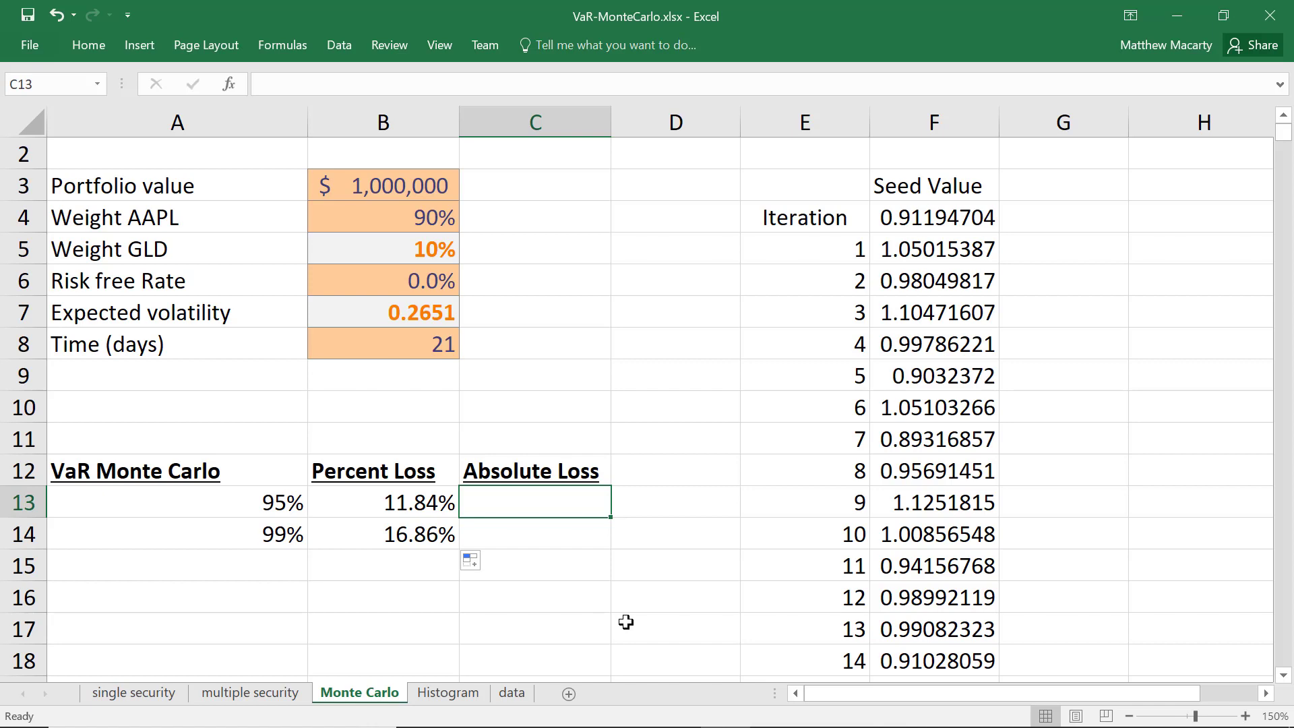
text(=)
key(Left)
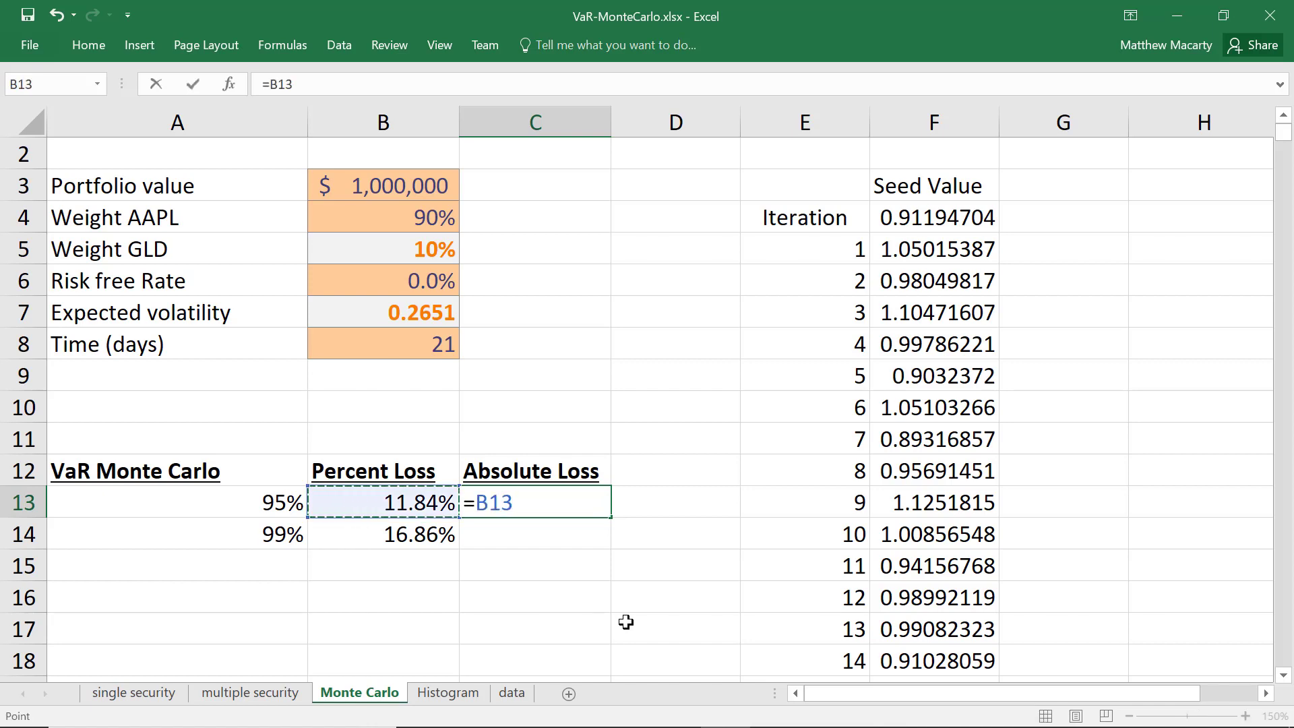
text(*)
click(379, 181)
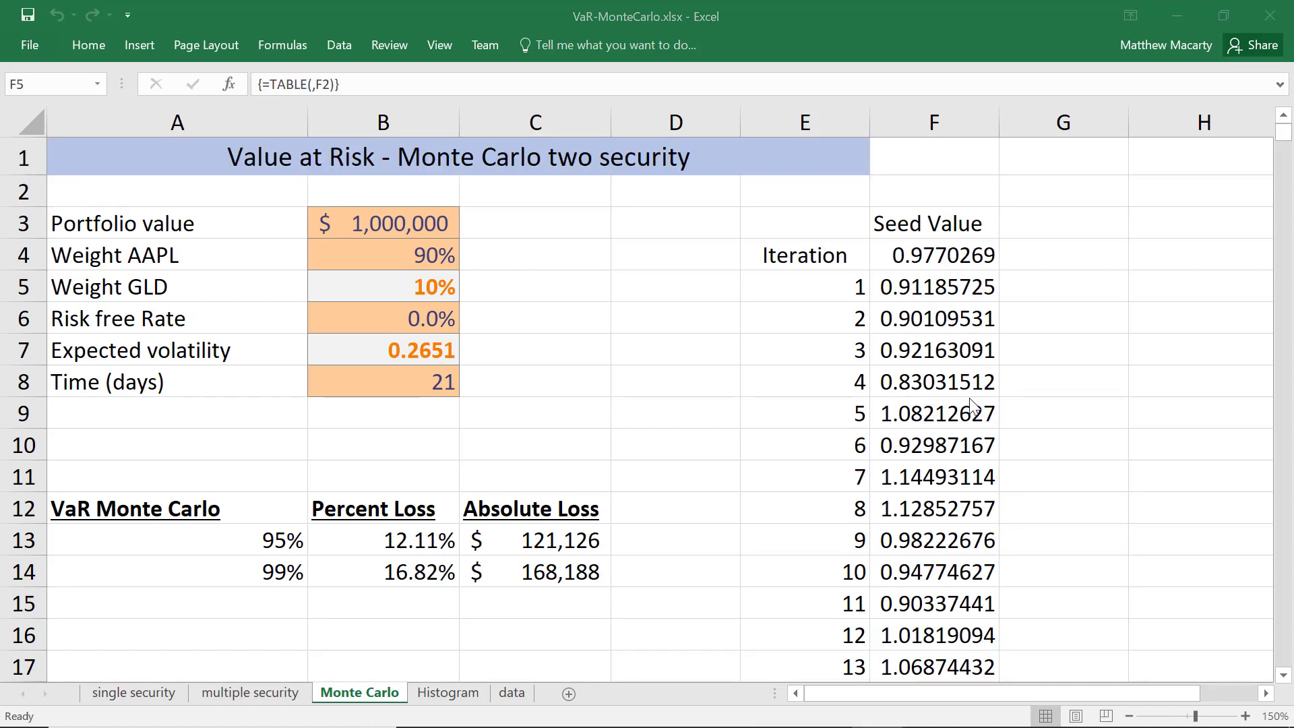
- Recalculate the workbook with Calculate Now to rerun the 5,000 simulations
click(914, 294)
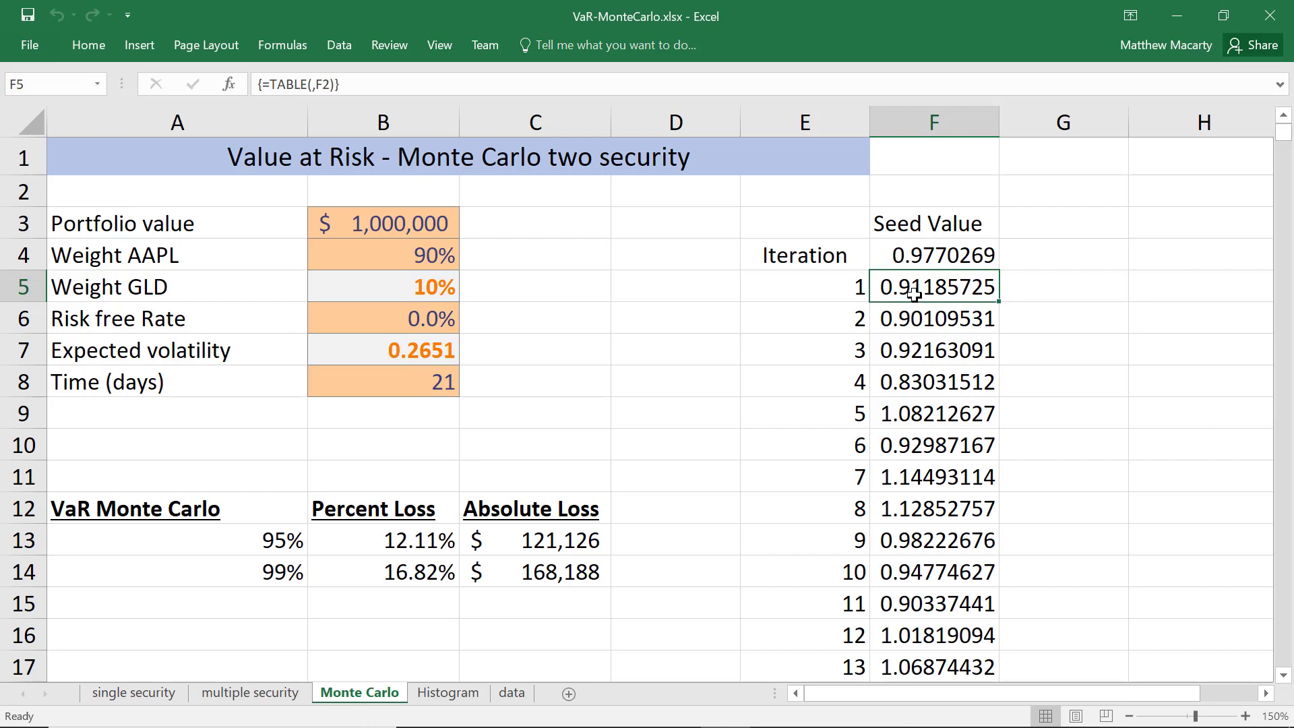
key(alt+m)
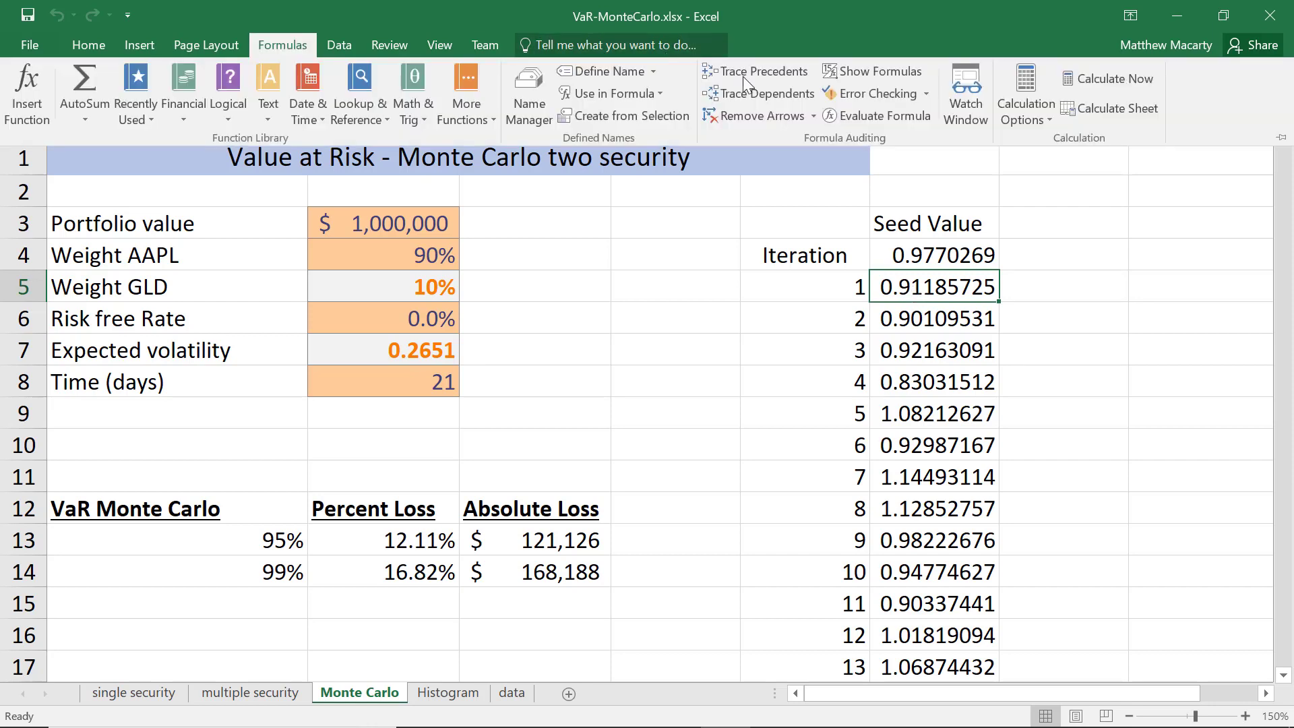
click(1089, 82)
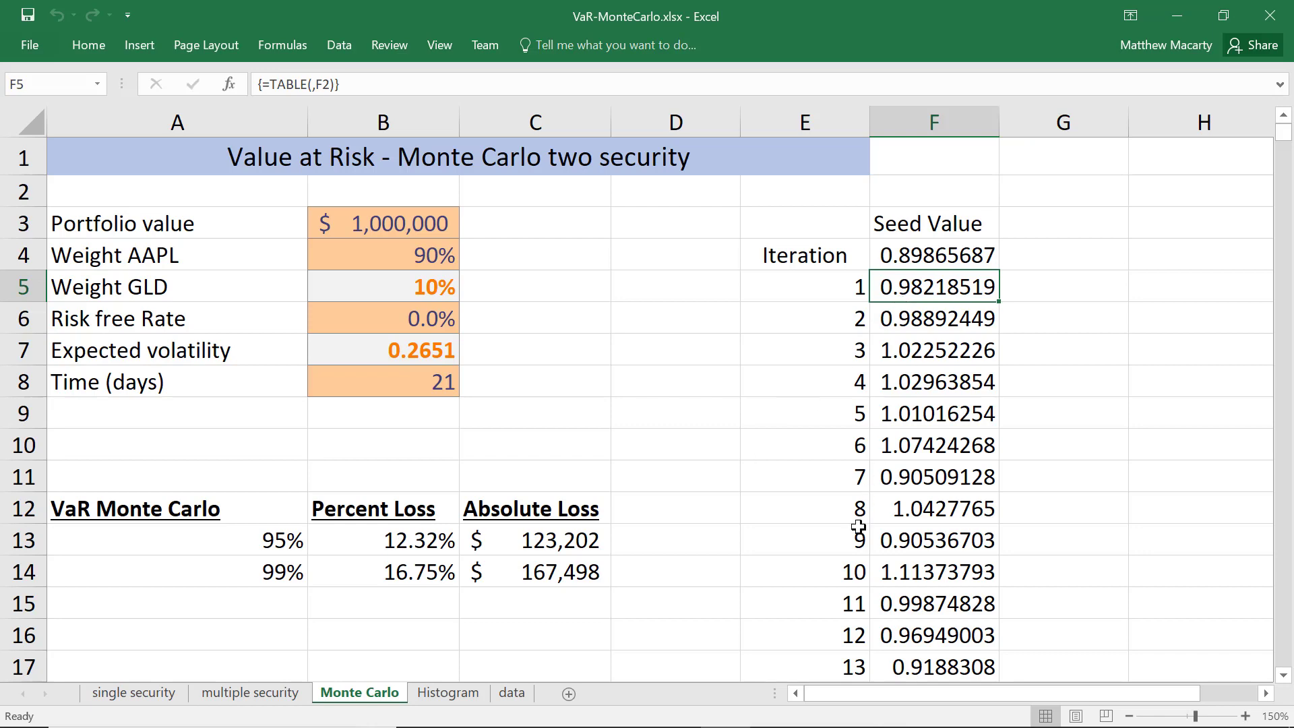
- Go to the Histogram sheet, review its bin grouping, and close the PivotTable Fields pane
click(435, 693)
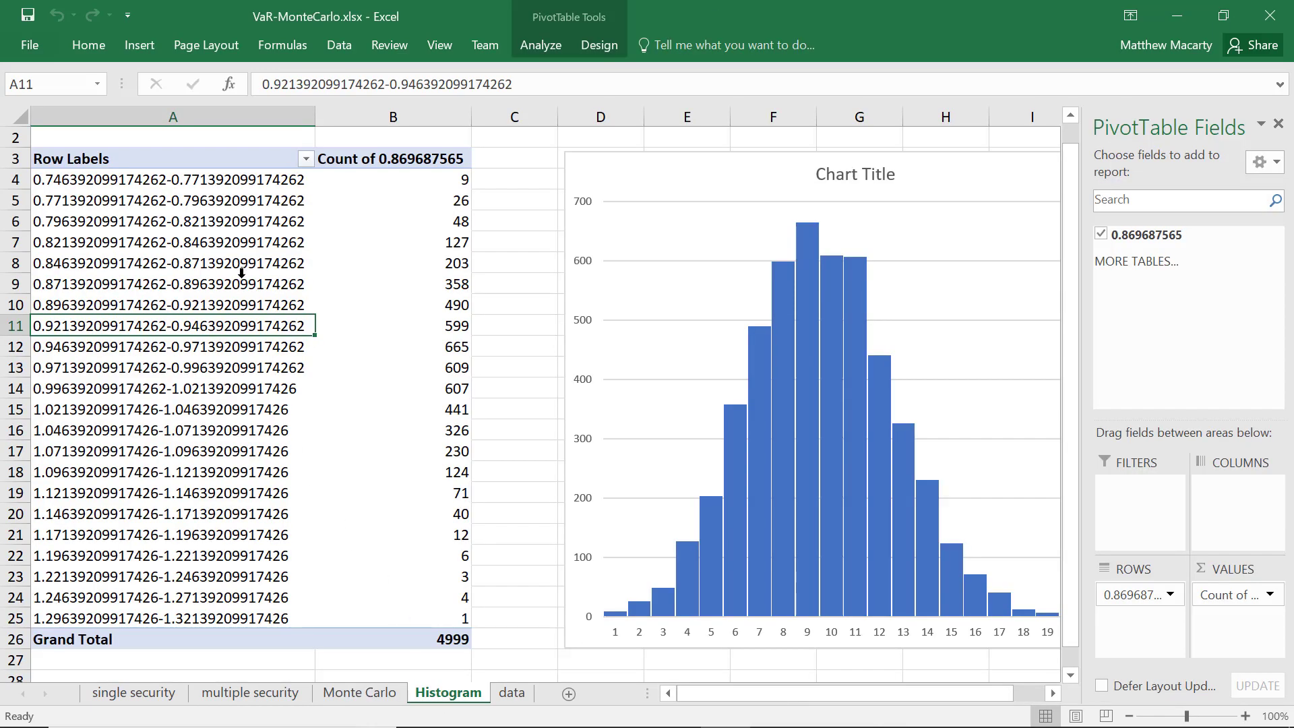
click(132, 45)
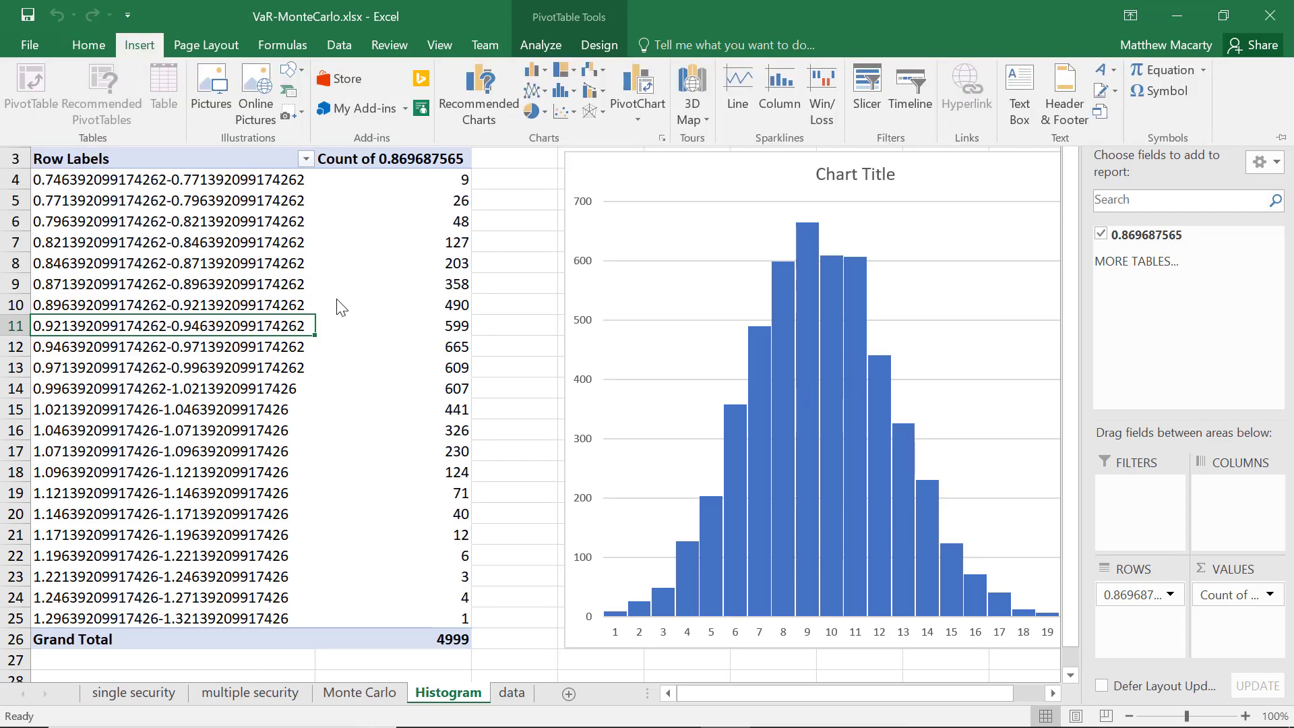
key(Escape)
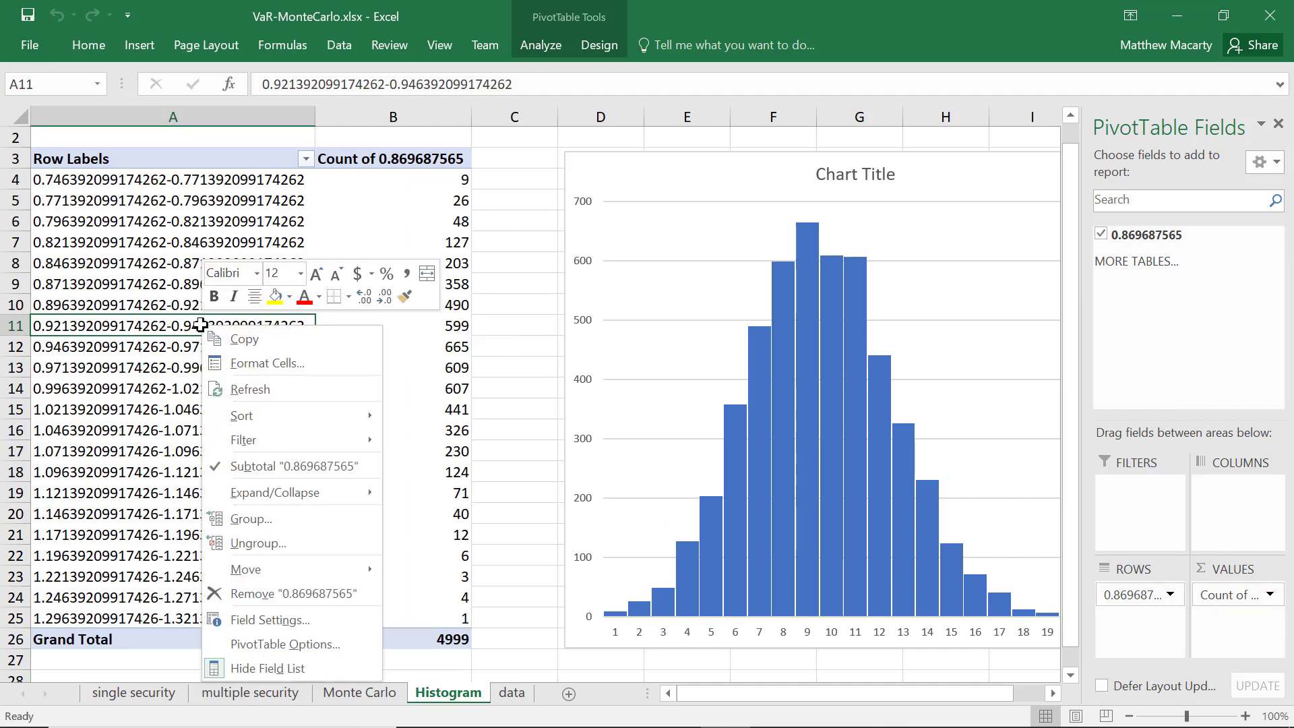
click(241, 525)
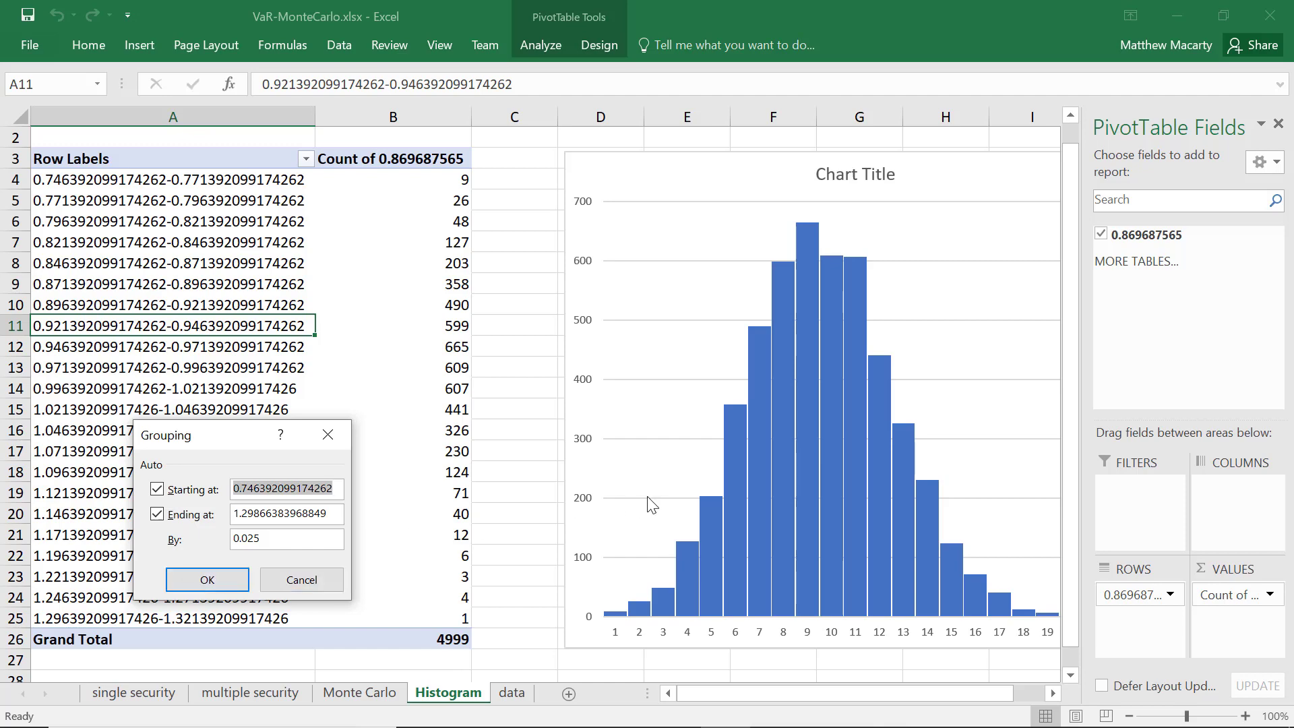
click(274, 585)
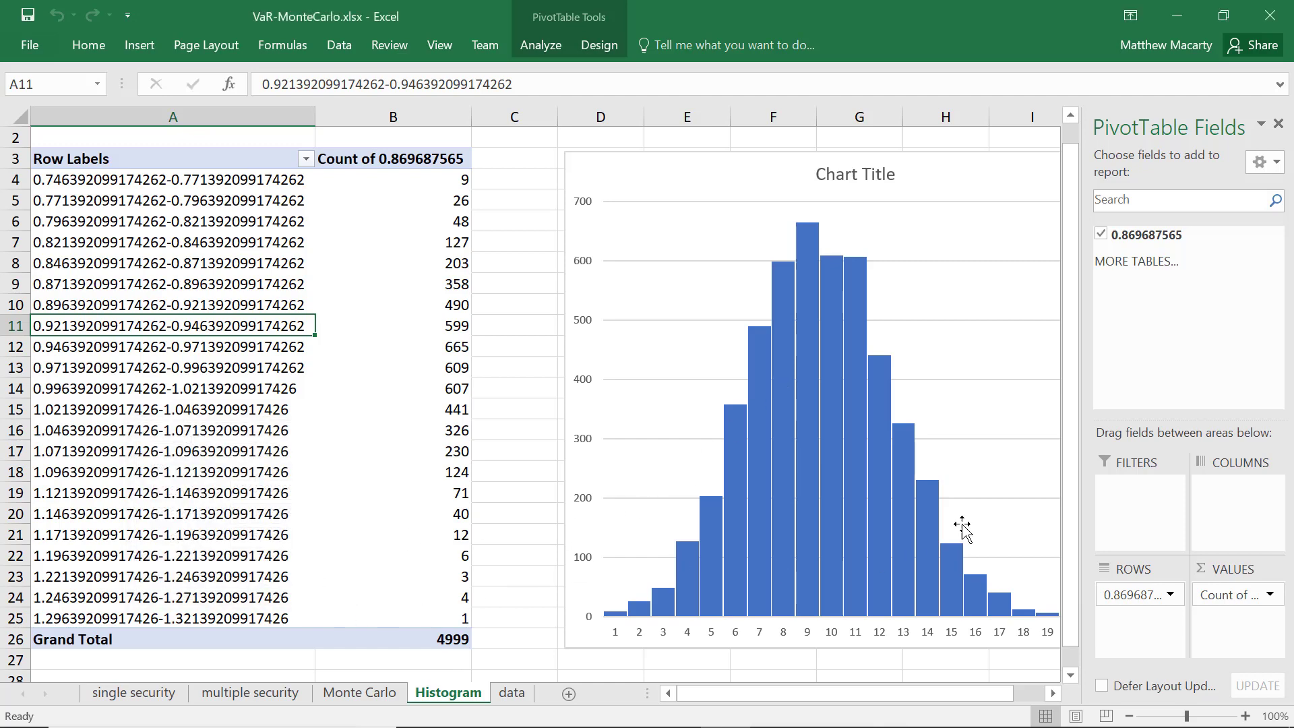
click(1279, 124)
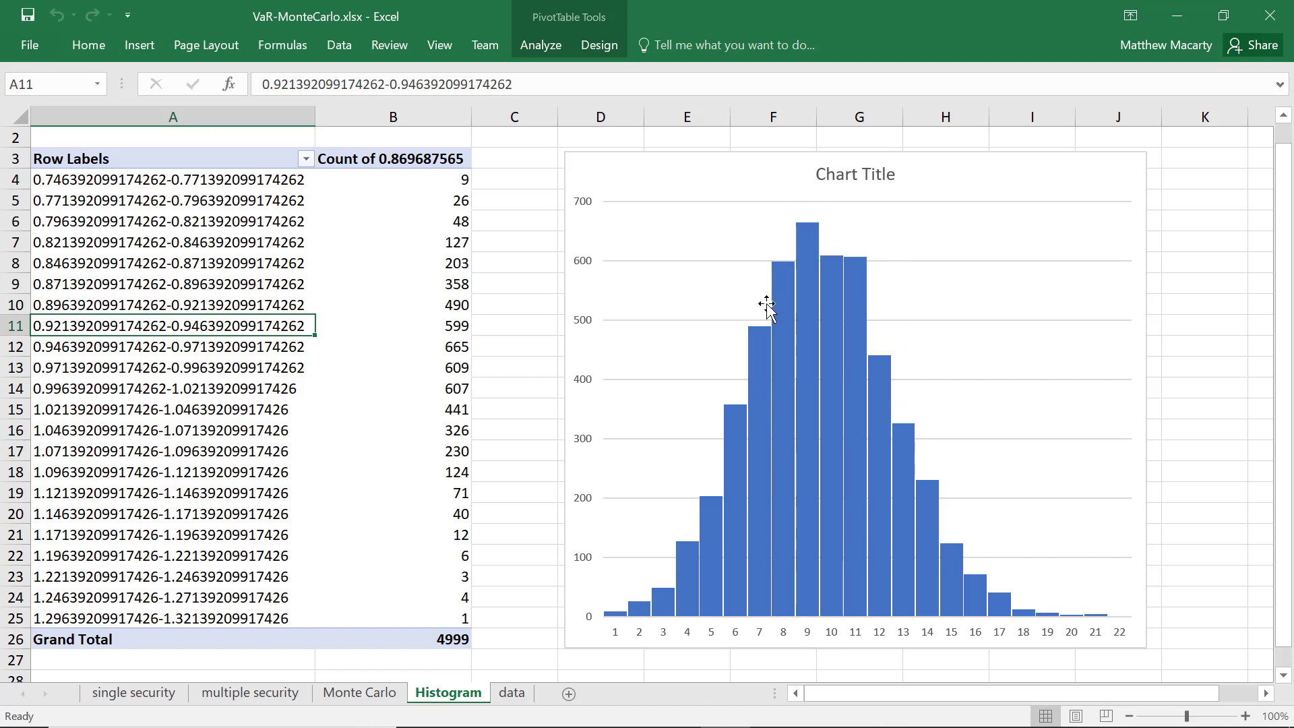
mouse_move(848, 421)
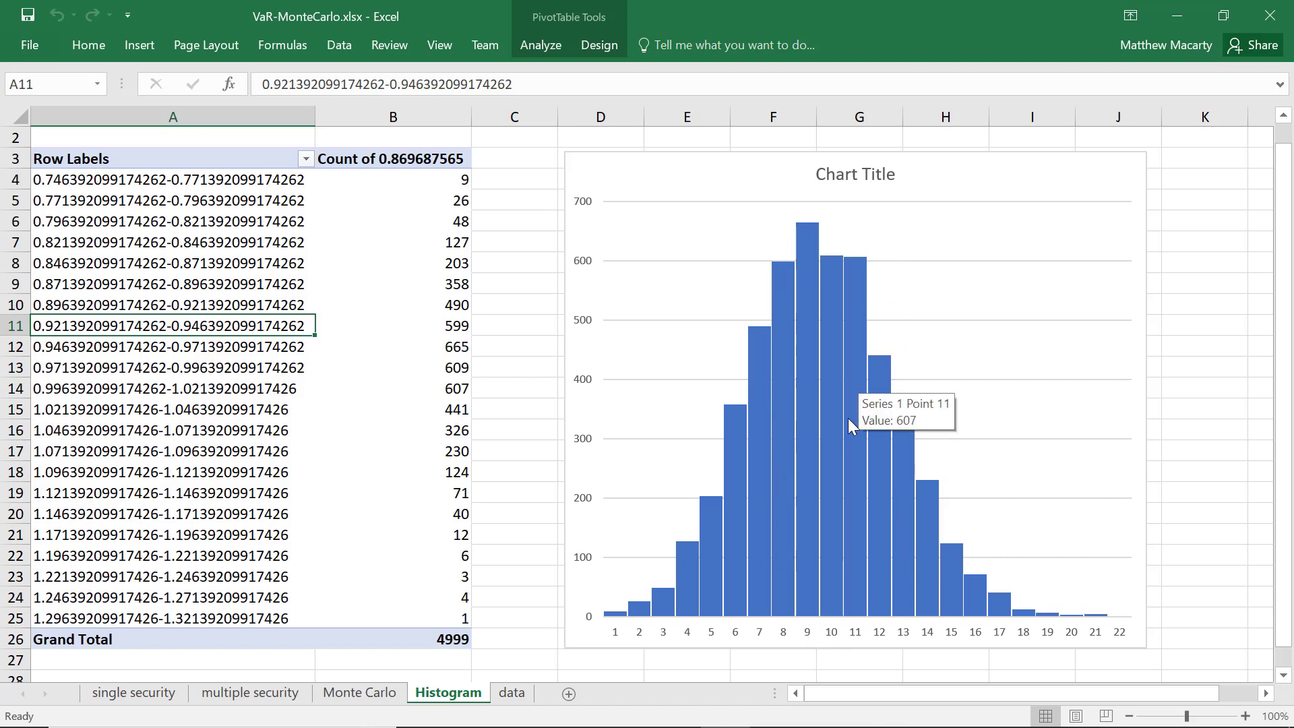